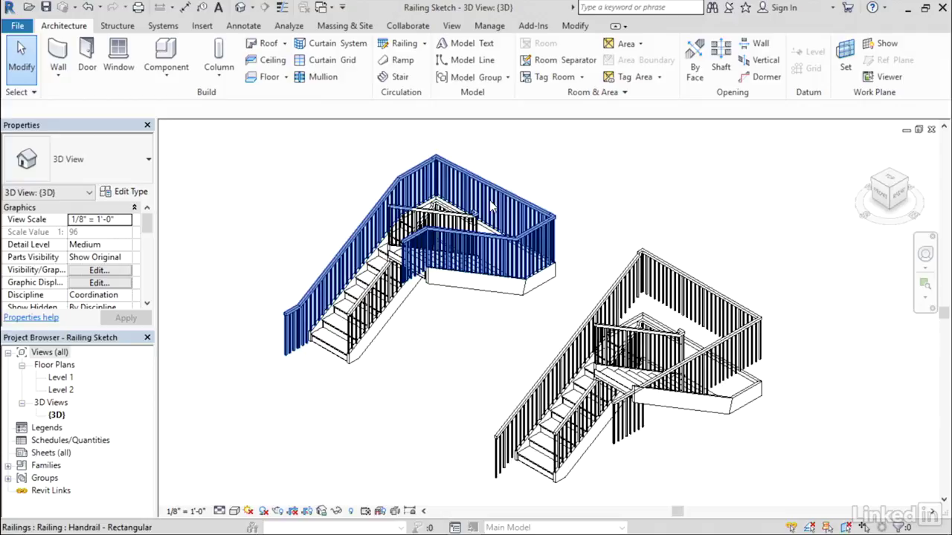
- Check the left stair railing's path, then delete the right stair's outer railing
{"action": "left_click", "coordinate": [474, 176]}
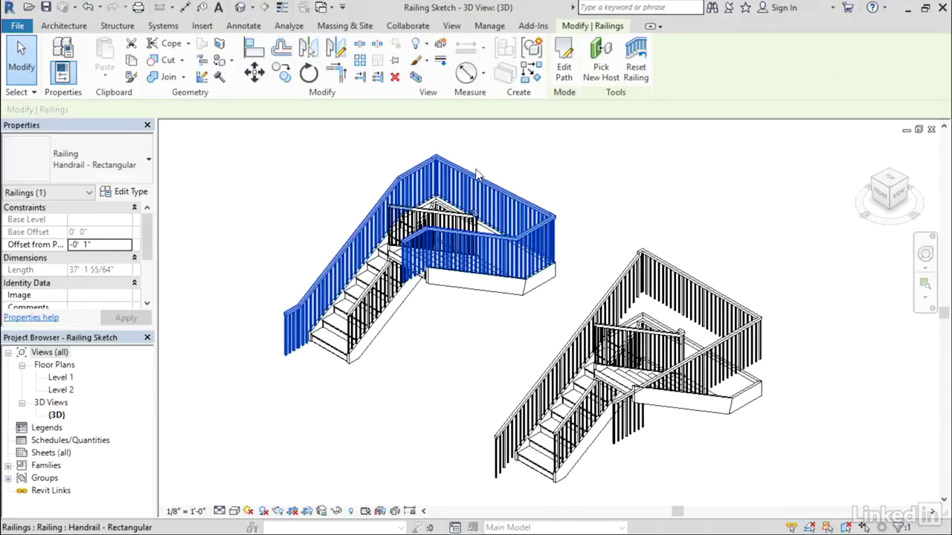
{"action": "left_click", "coordinate": [563, 59]}
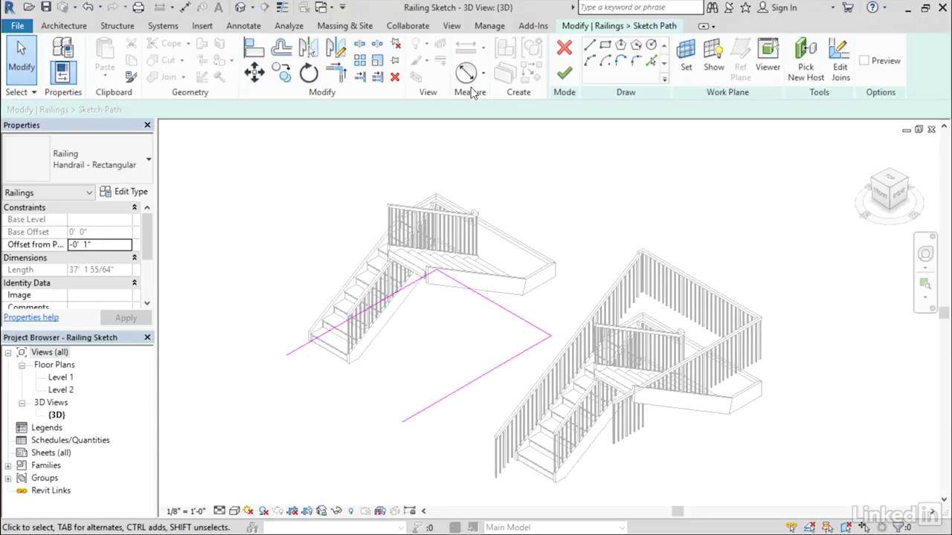
{"action": "left_click", "coordinate": [564, 69]}
{"action": "left_click", "coordinate": [469, 376]}
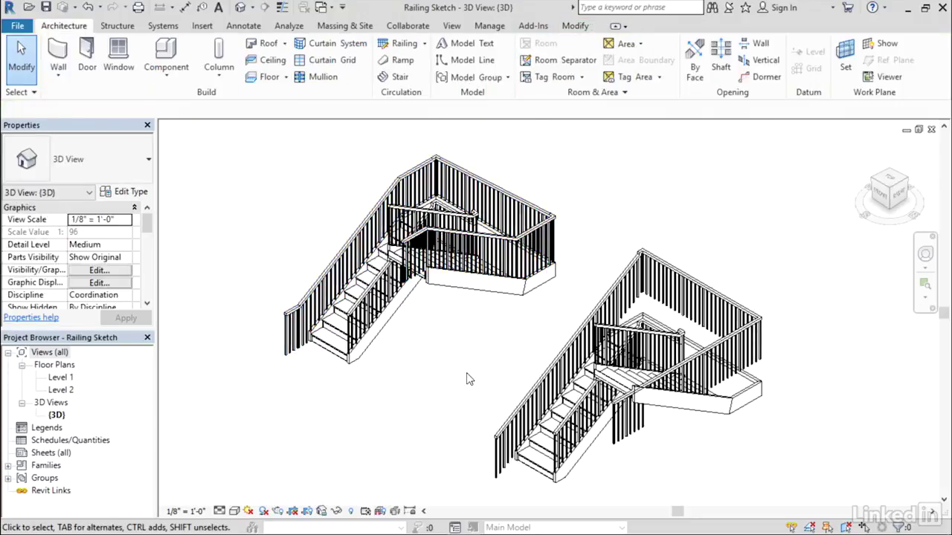
{"action": "left_click", "coordinate": [677, 280]}
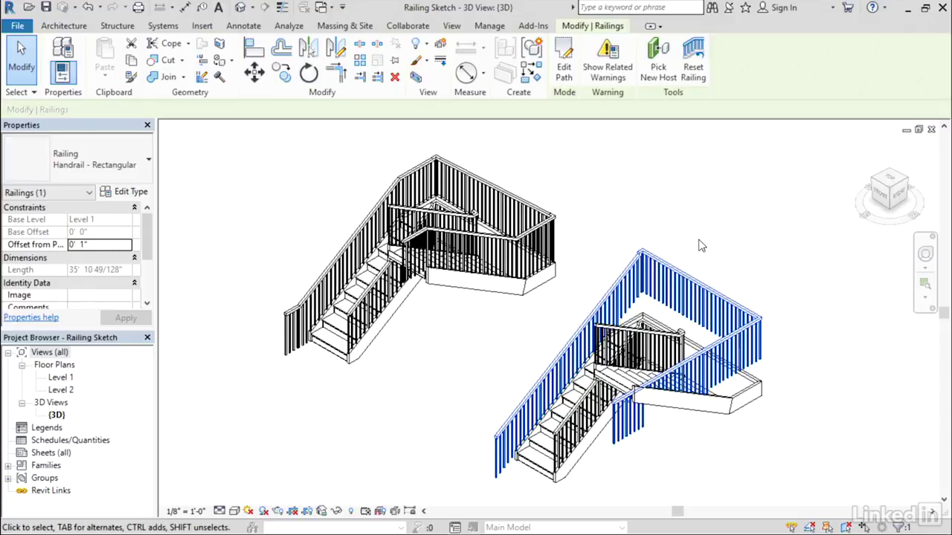
{"action": "key", "text": "Delete"}
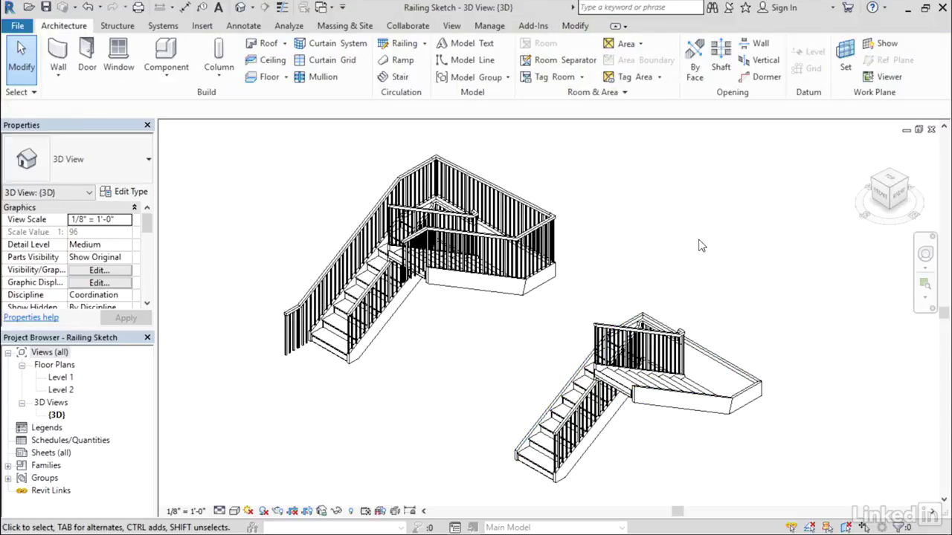
- On the Level 1 plan, start a Sketch Path railing with Chain enabled
{"action": "double_click", "coordinate": [52, 379]}
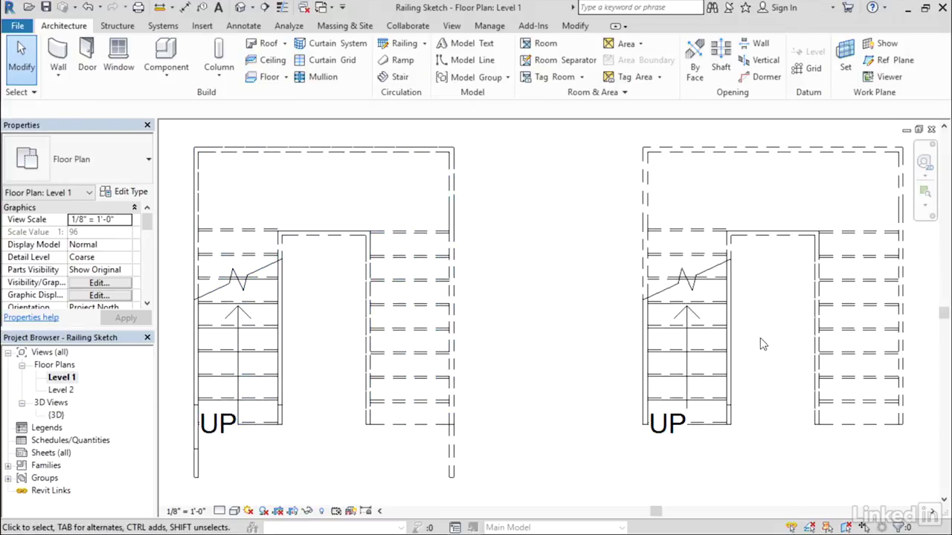
{"action": "middle_click_drag", "start_coordinate": [760, 344], "coordinate": [563, 336]}
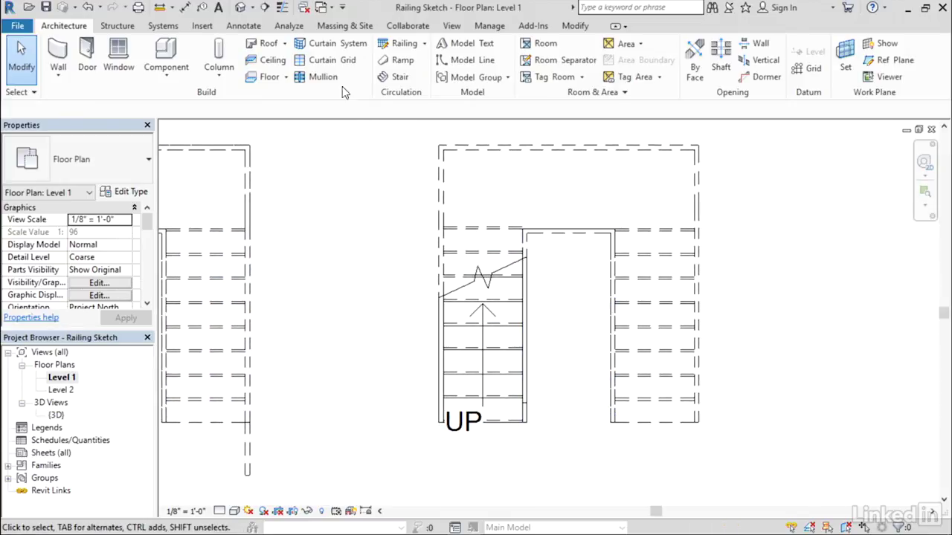
{"action": "left_click", "coordinate": [424, 46]}
{"action": "left_click", "coordinate": [428, 66]}
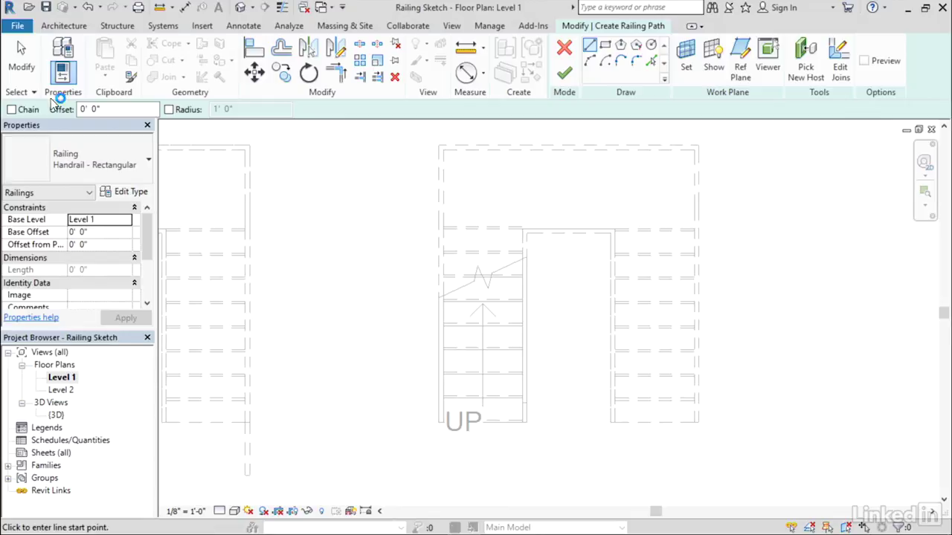
{"action": "left_click", "coordinate": [12, 110]}
- Draw three lines around the right stair, extending the left line down to match the right
{"action": "left_click", "coordinate": [443, 421]}
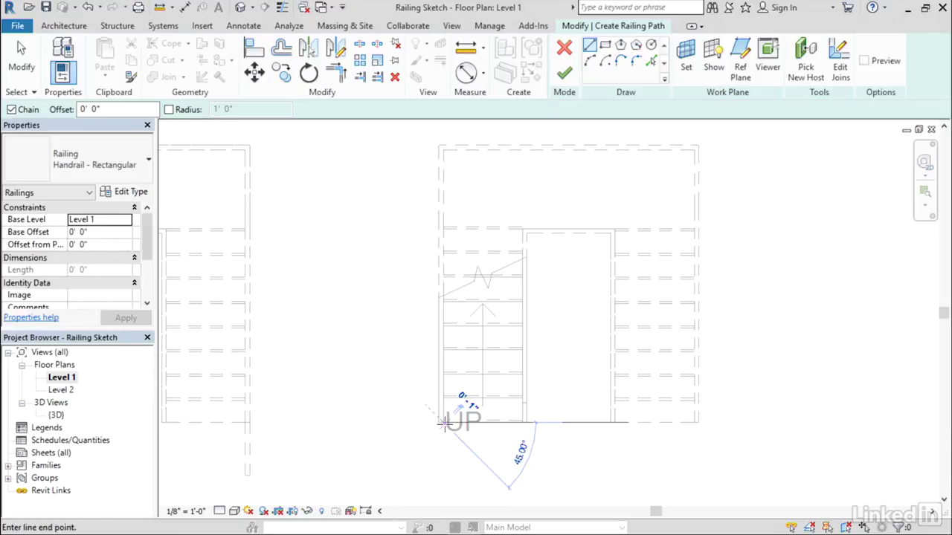
{"action": "left_click", "coordinate": [443, 150]}
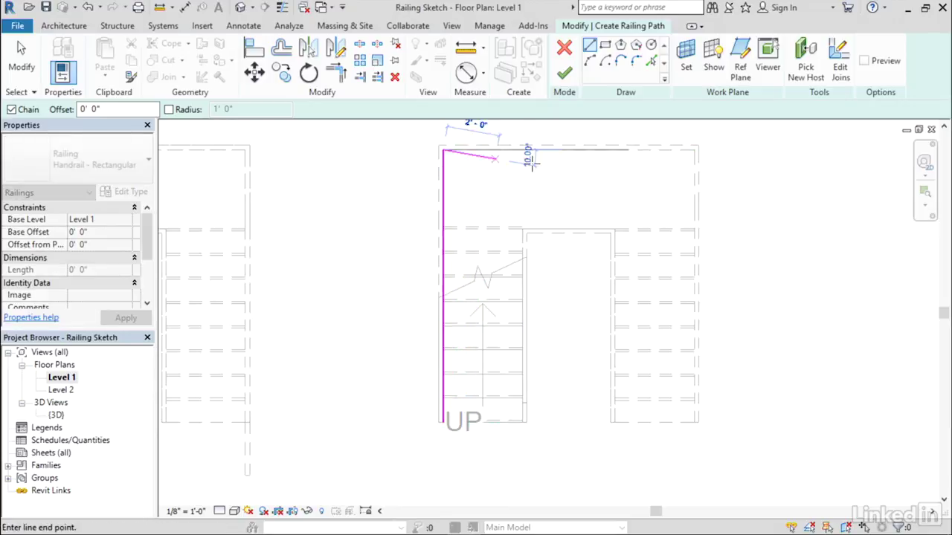
{"action": "left_click", "coordinate": [694, 150]}
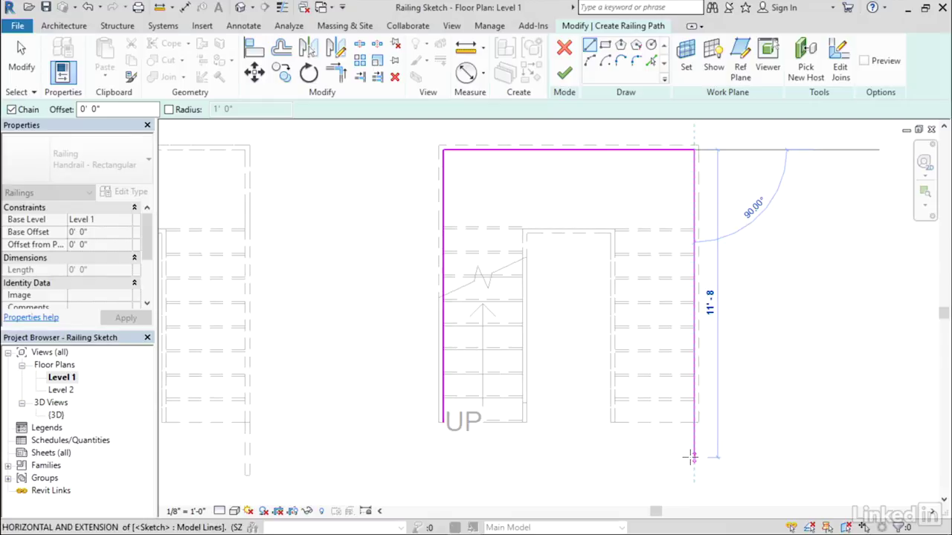
{"action": "left_click", "coordinate": [694, 456]}
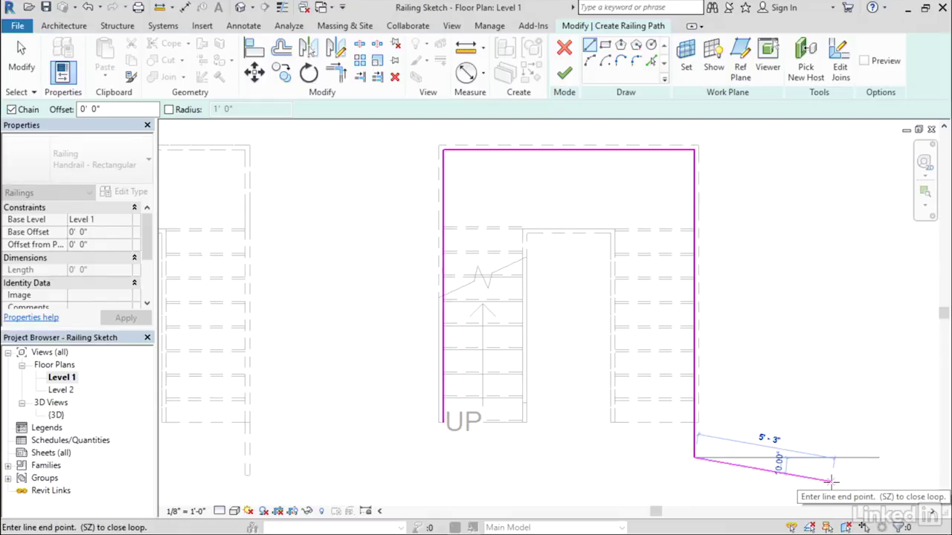
{"action": "key", "text": "Escape"}
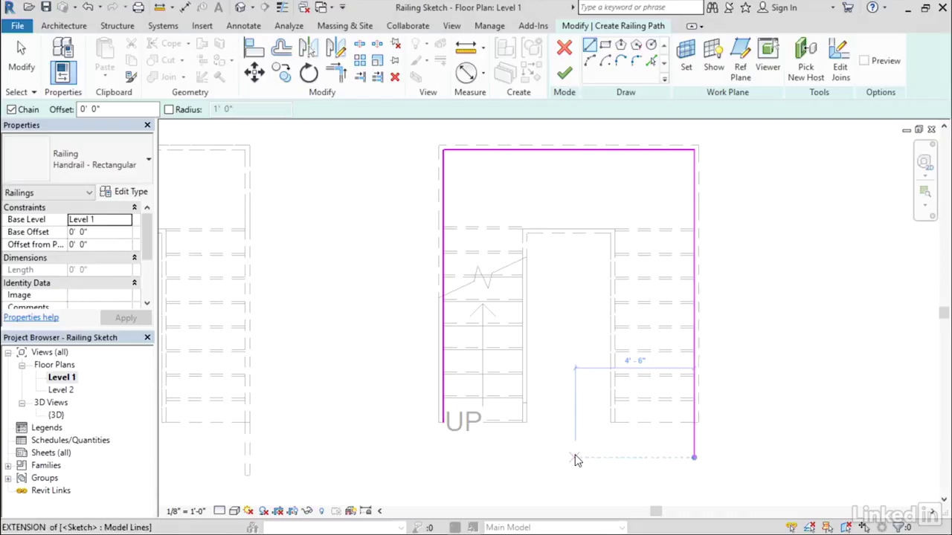
{"action": "key", "text": "Escape"}
{"action": "left_click", "coordinate": [444, 402]}
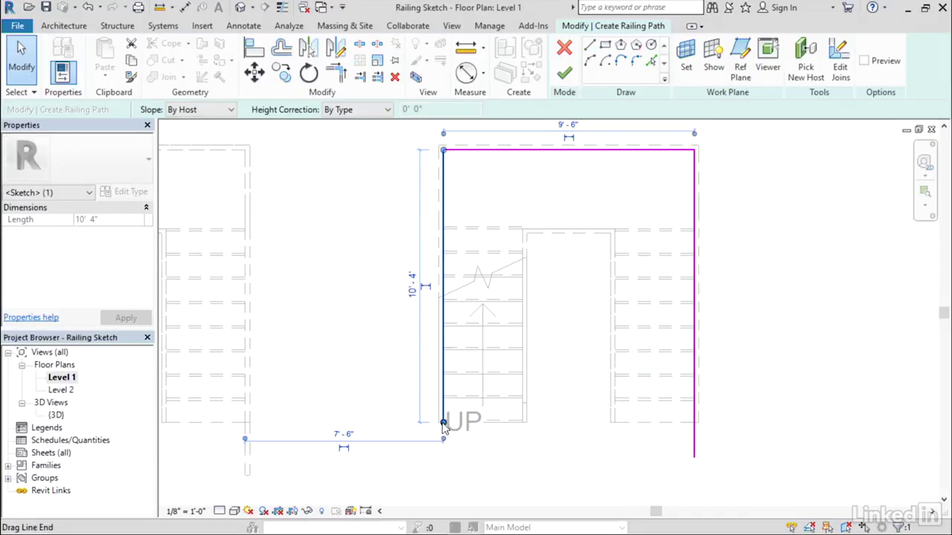
{"action": "left_click_drag", "start_coordinate": [443, 424], "coordinate": [444, 457]}
{"action": "left_click", "coordinate": [548, 478]}
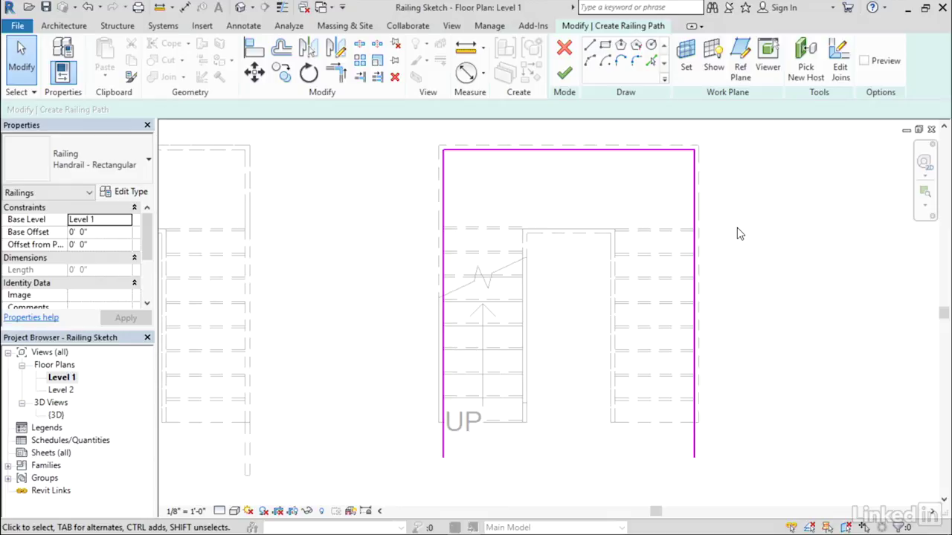
- Finish the railing sketch, set Offset from Path to 0' 1", and view it in Default 3D
{"action": "left_click", "coordinate": [566, 75]}
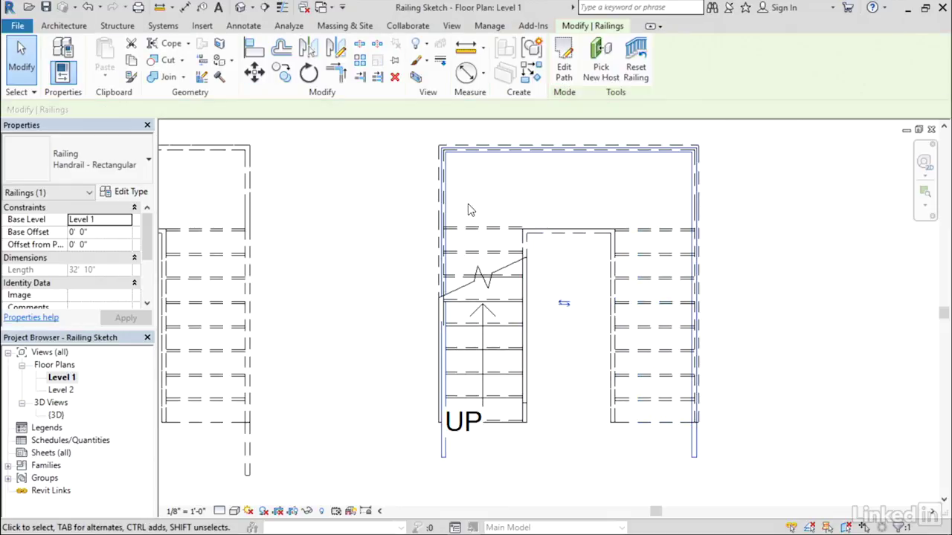
{"action": "left_click", "coordinate": [102, 245]}
{"action": "type", "text": "1"}
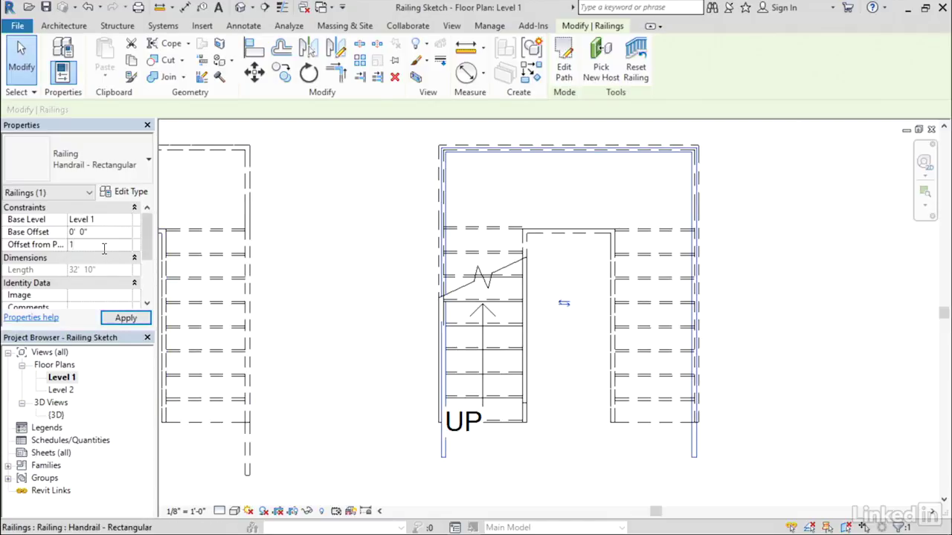
{"action": "key", "text": "Return"}
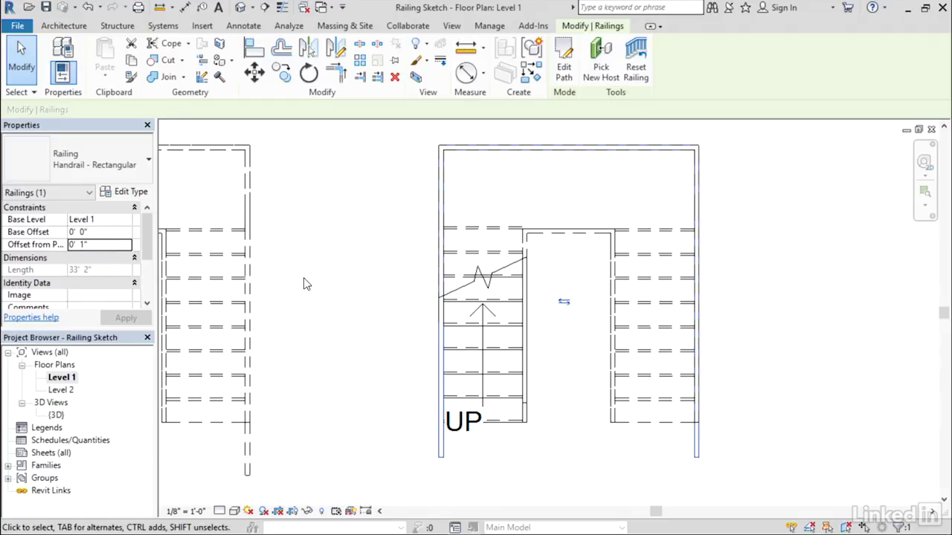
{"action": "left_click", "coordinate": [241, 7]}
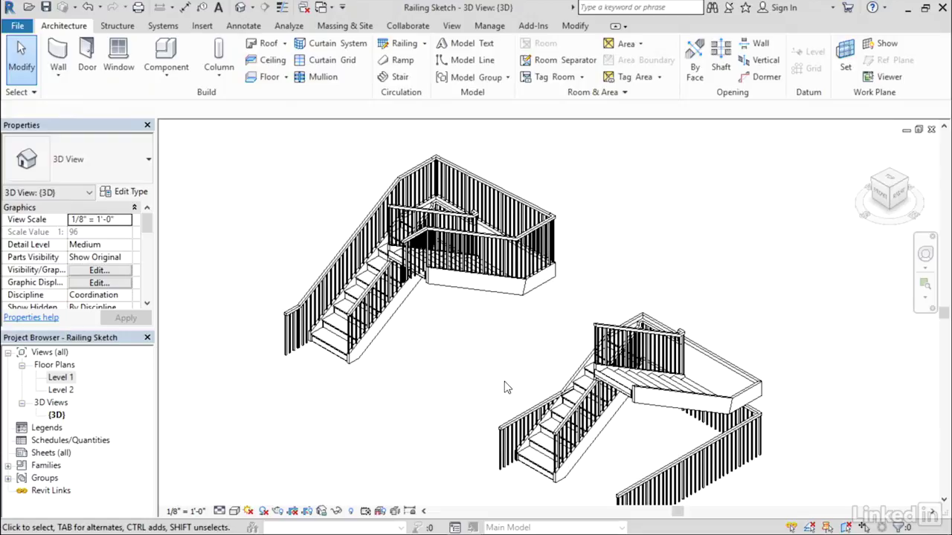
- Use Pick New Host to set the right stair as the new railing's host
{"action": "left_click", "coordinate": [505, 430]}
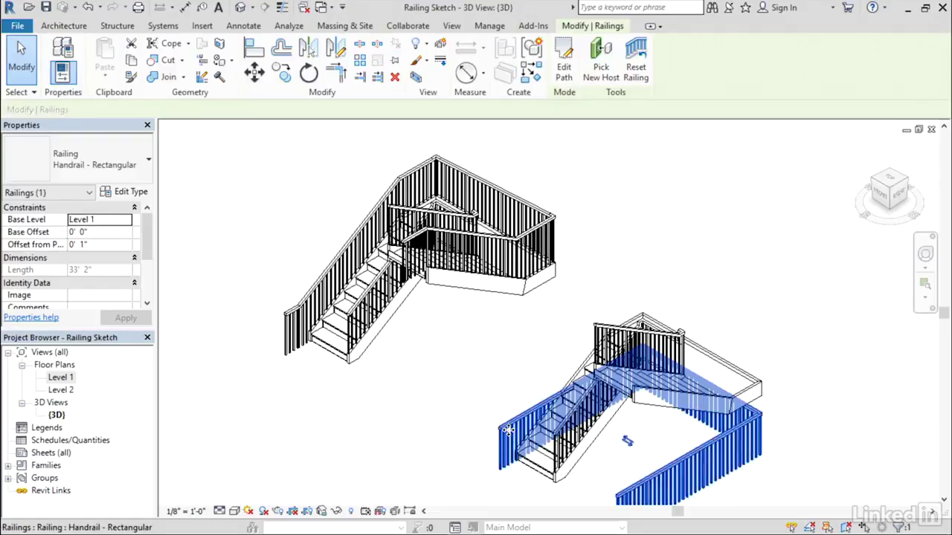
{"action": "left_click", "coordinate": [563, 78]}
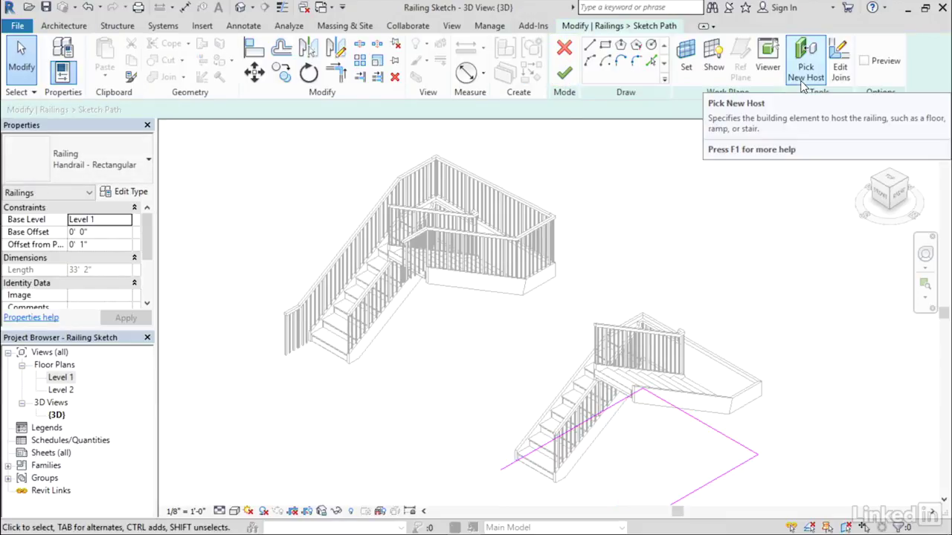
{"action": "middle_click_drag", "start_coordinate": [791, 300], "coordinate": [746, 208]}
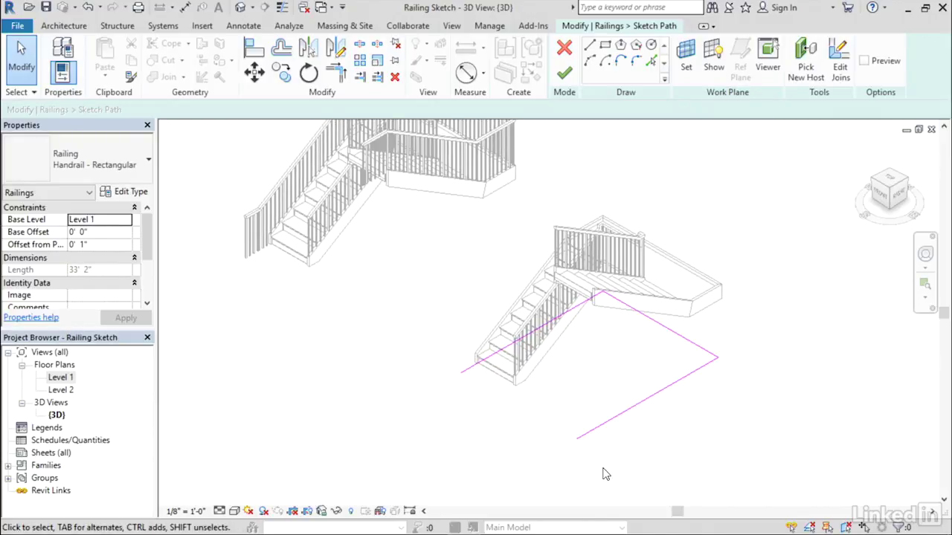
{"action": "left_click", "coordinate": [810, 74]}
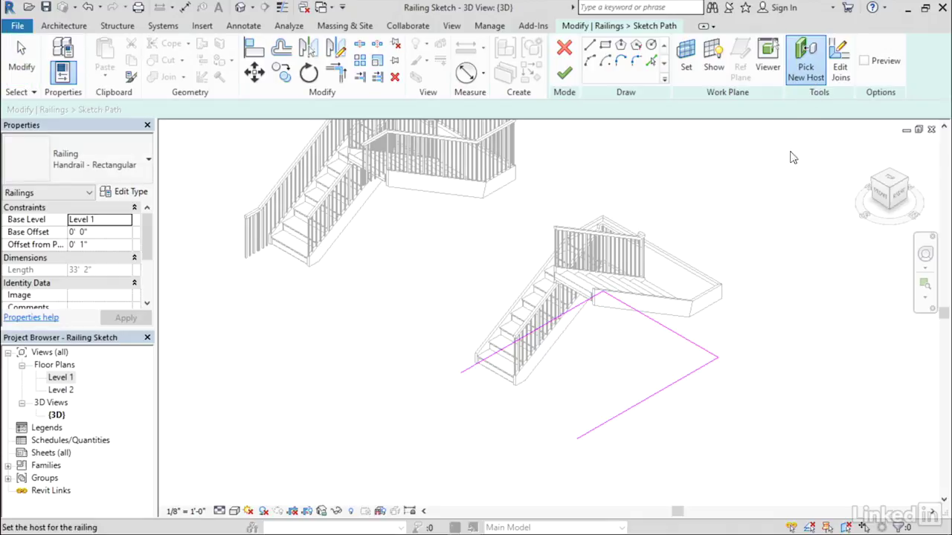
{"action": "left_click", "coordinate": [655, 290]}
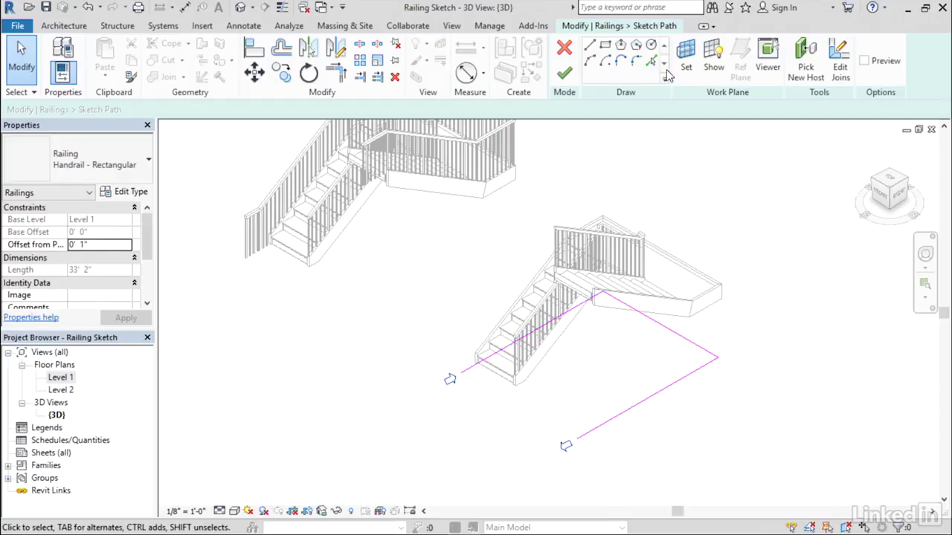
{"action": "left_click", "coordinate": [563, 73]}
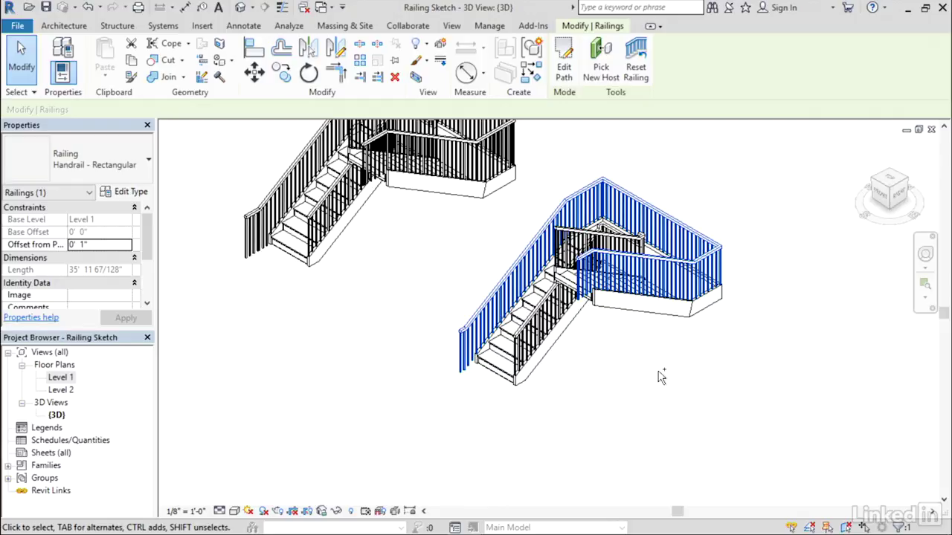
- Close Railing Sketch without saving, then expand the Railing menu in Multistory Railing
{"action": "key", "text": "ctrl+F4"}
{"action": "left_click", "coordinate": [506, 276]}
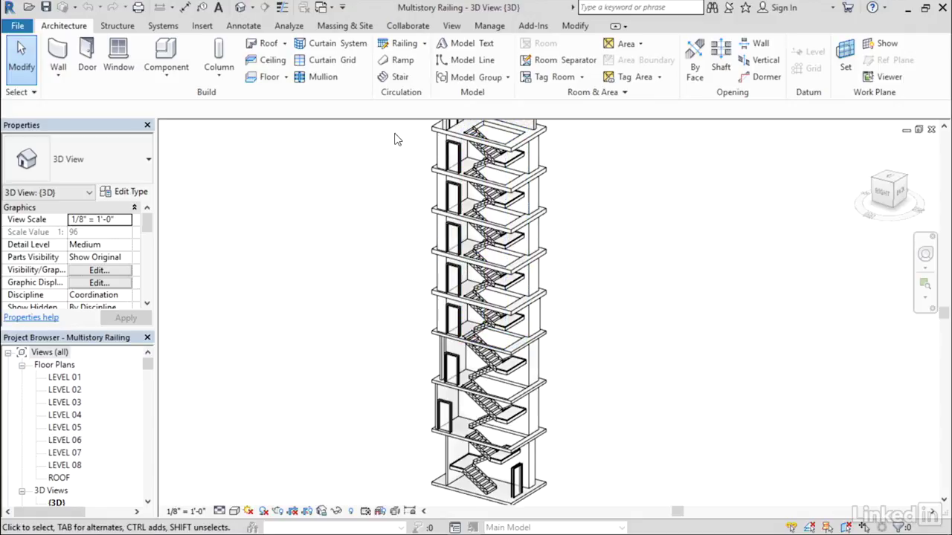
{"action": "left_click", "coordinate": [426, 45]}
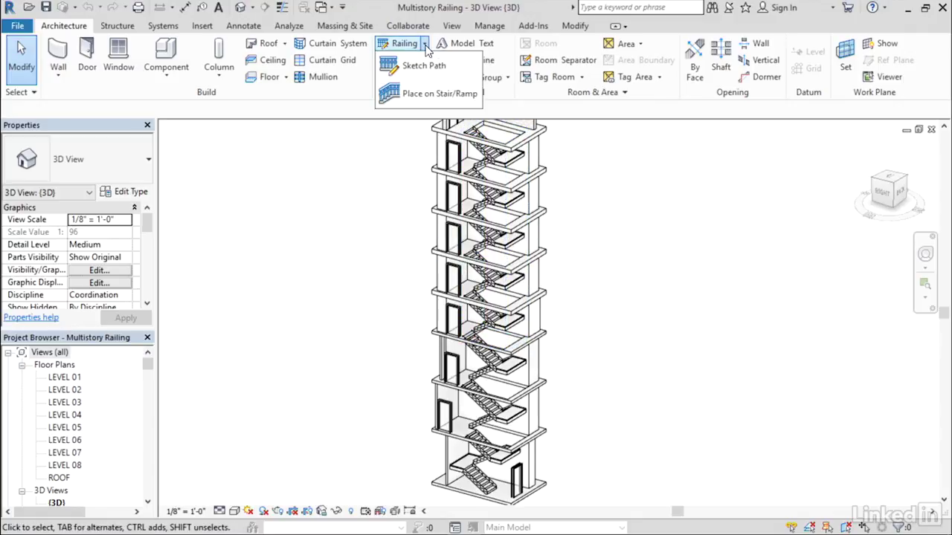
- Place railings on the entire multistory stair group with Place on Stair/Ramp
{"action": "left_click", "coordinate": [420, 97]}
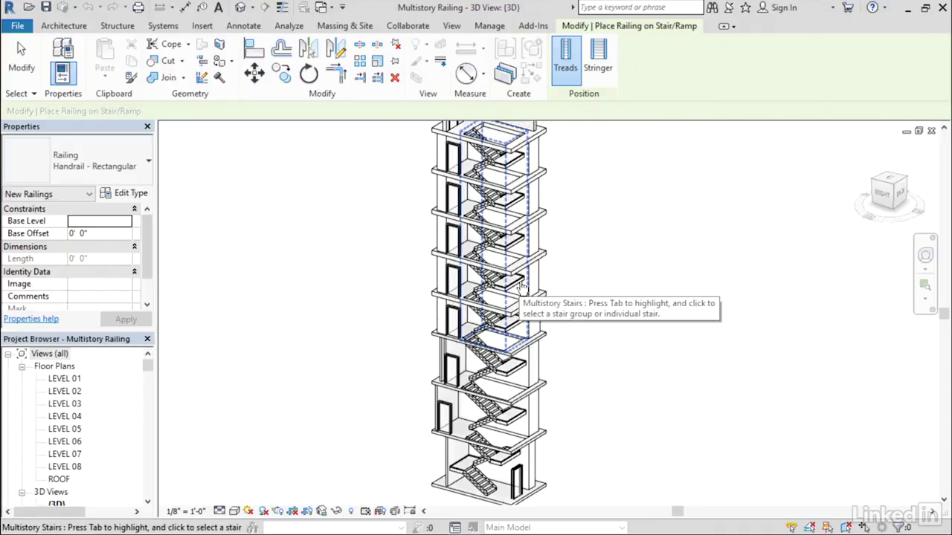
{"action": "left_click", "coordinate": [523, 286]}
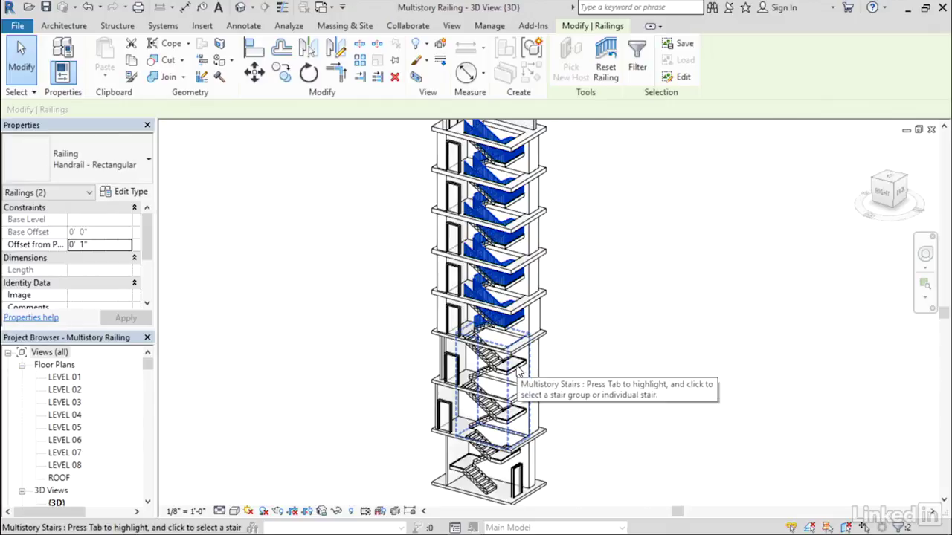
{"action": "left_click", "coordinate": [82, 27]}
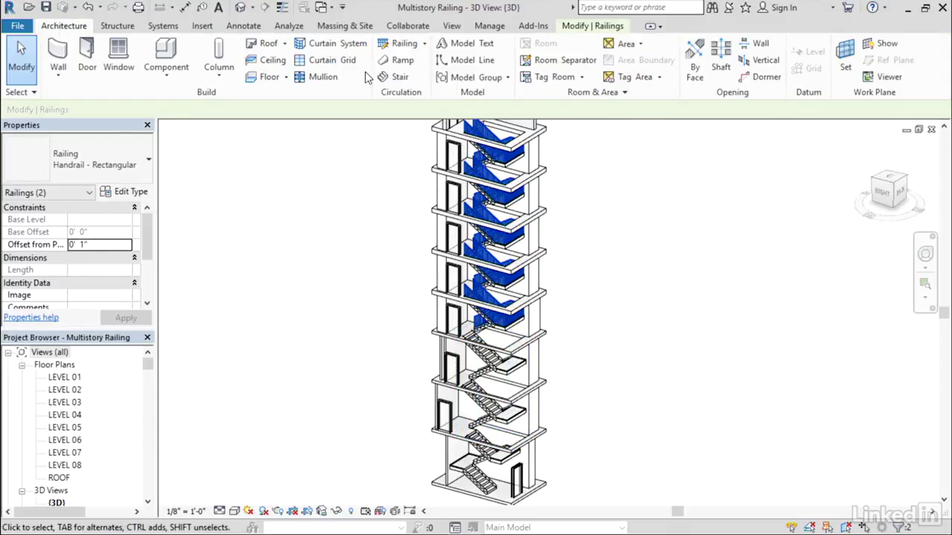
- Add a railing to one lower individual stair run, picked using Tab
{"action": "left_click", "coordinate": [426, 45]}
{"action": "left_click", "coordinate": [436, 94]}
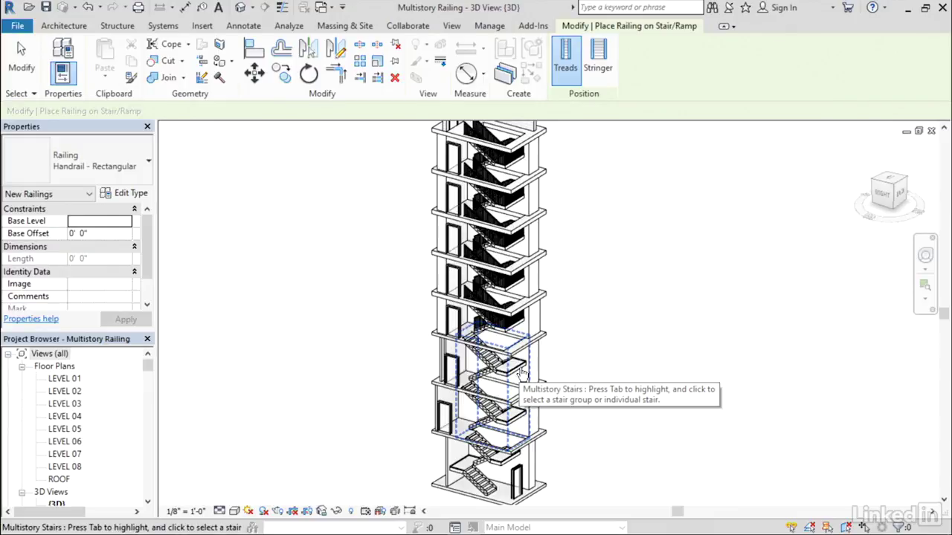
{"action": "key", "text": "Tab"}
{"action": "left_click", "coordinate": [521, 373]}
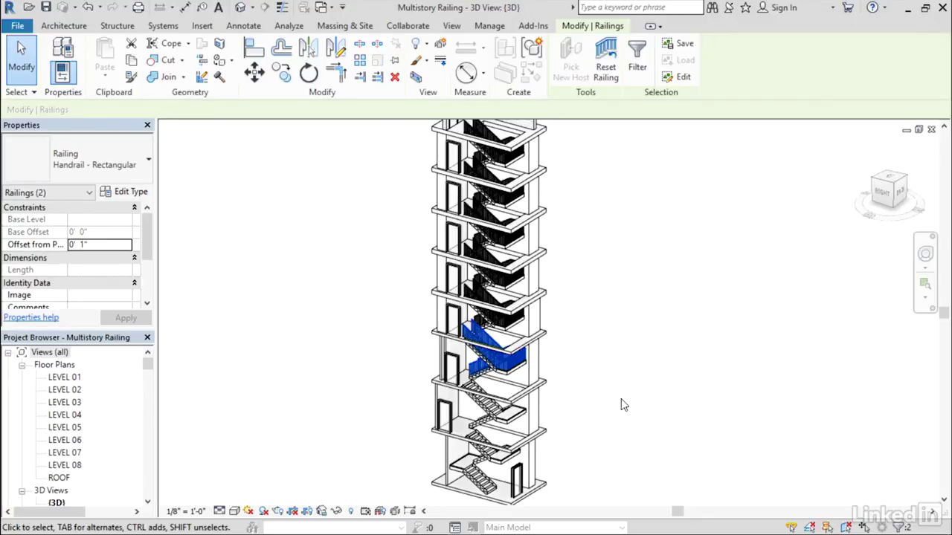
{"action": "key", "text": "Escape"}
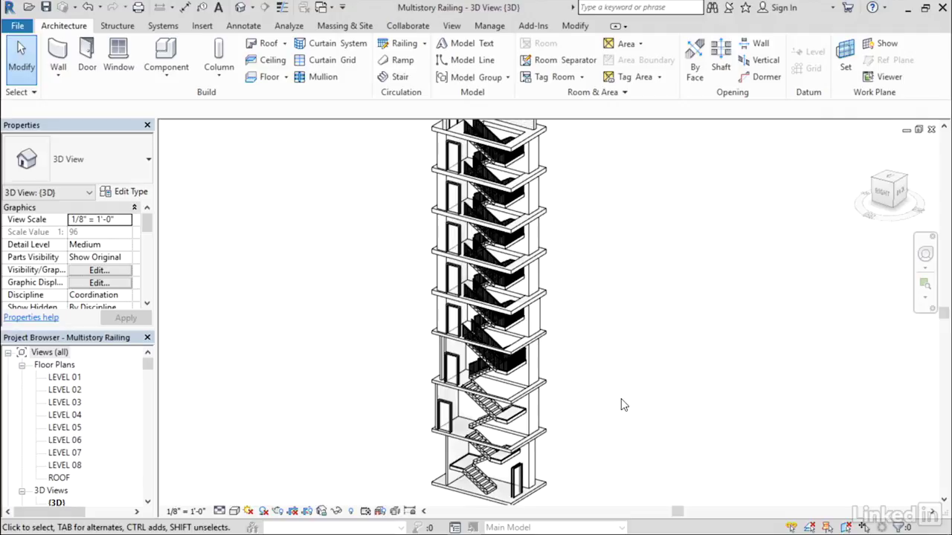
- Close the Multistory Railing project, discarding its changes
{"action": "key", "text": "ctrl+F4"}
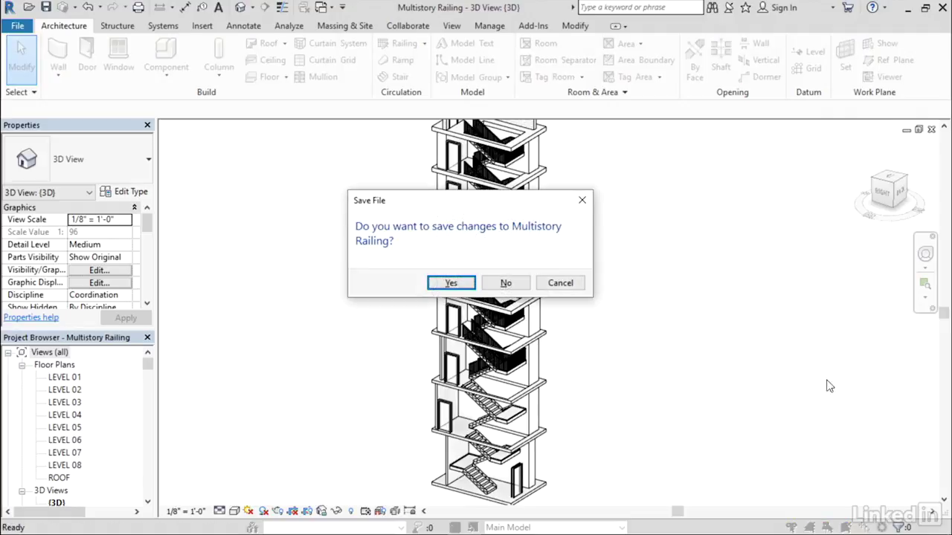
{"action": "left_click", "coordinate": [525, 284]}
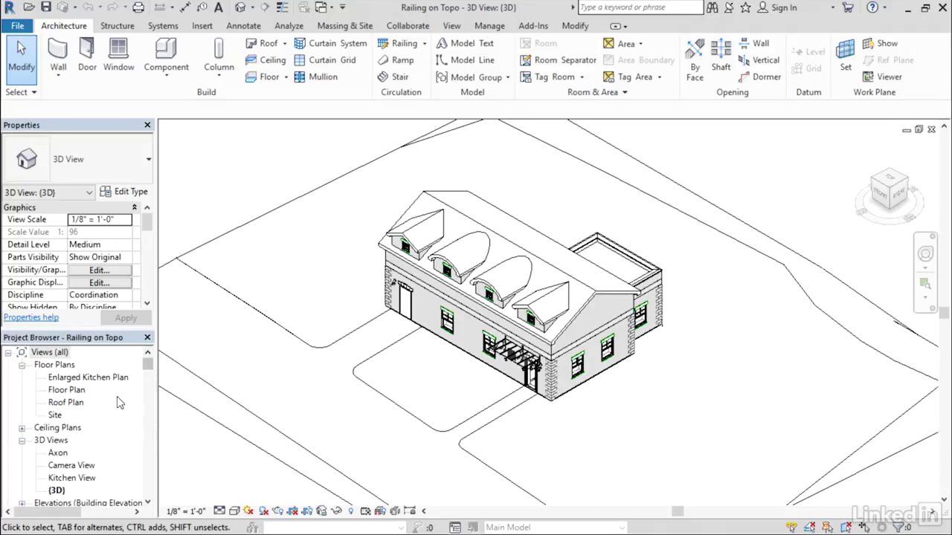
- Check the terrain slope in Site Section, then switch to the Site floor plan
{"action": "scroll", "coordinate": [99, 458], "scroll_direction": "down", "scroll_amount": 3}
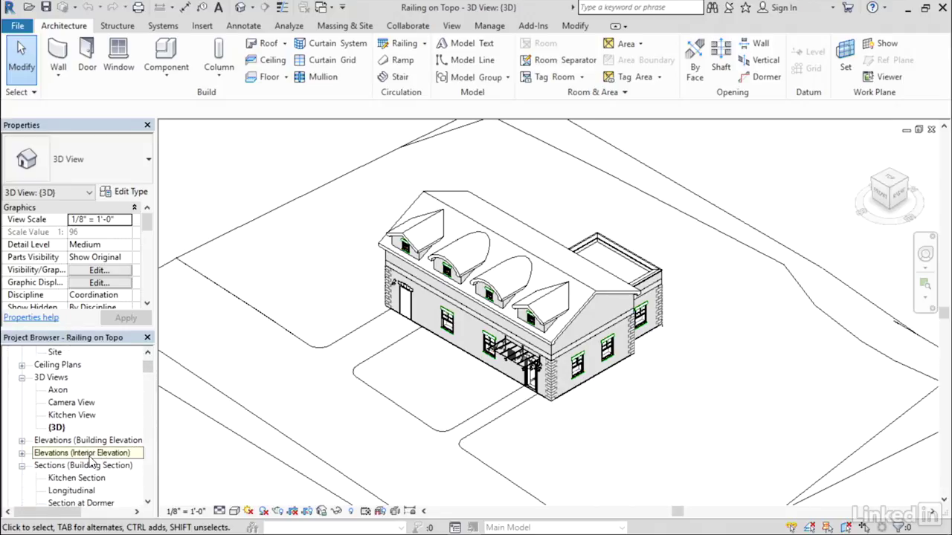
{"action": "scroll", "coordinate": [100, 479], "scroll_direction": "down", "scroll_amount": 1}
{"action": "double_click", "coordinate": [71, 491]}
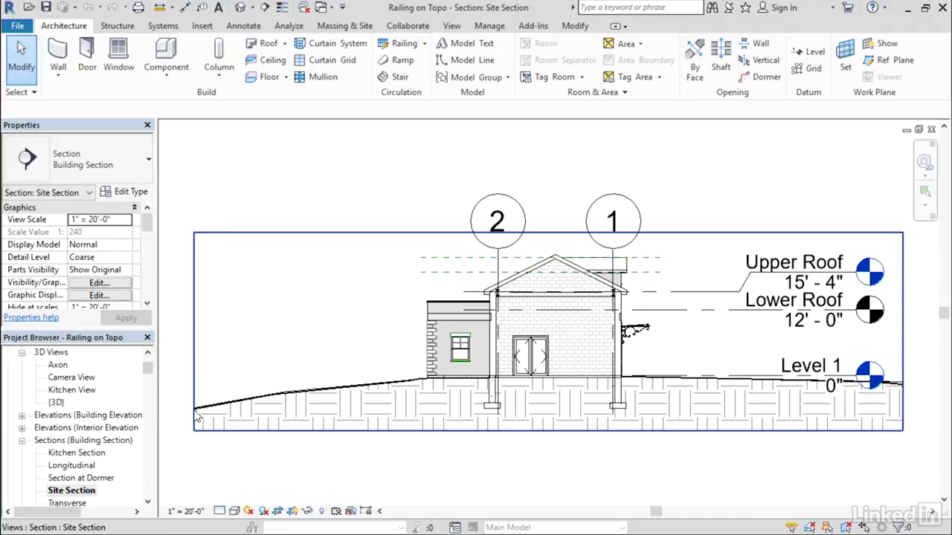
{"action": "left_click", "coordinate": [931, 129]}
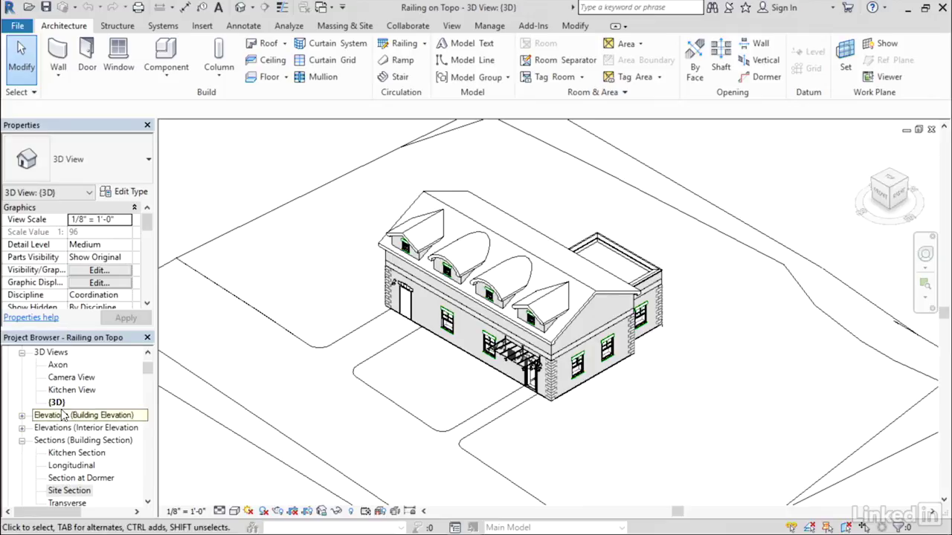
{"action": "scroll", "coordinate": [63, 392], "scroll_direction": "up", "scroll_amount": 2}
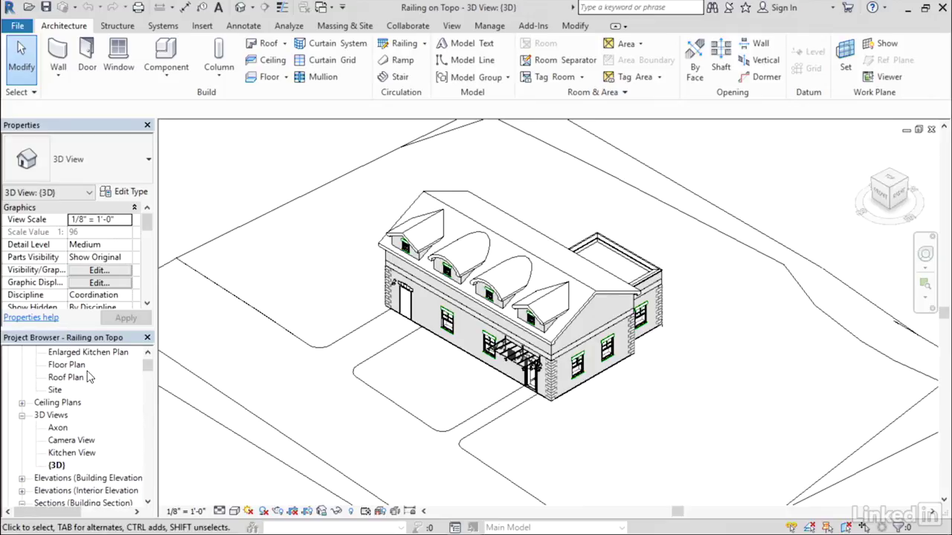
{"action": "double_click", "coordinate": [56, 389]}
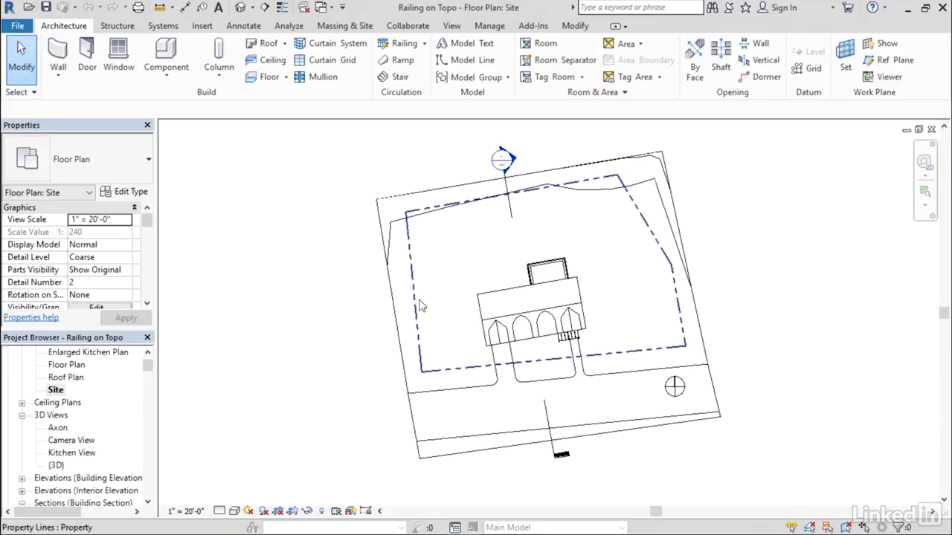
- Copy the property line's four edges, excluding the bottom one, then cancel the sketch edit
{"action": "scroll", "coordinate": [420, 305], "scroll_direction": "up", "scroll_amount": 4}
{"action": "middle_click_drag", "start_coordinate": [420, 307], "coordinate": [402, 317]}
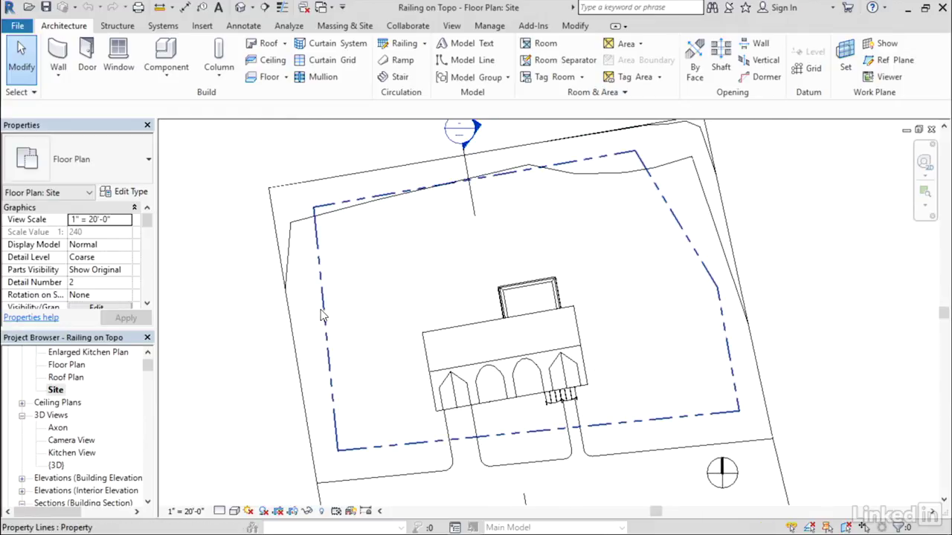
{"action": "left_click", "coordinate": [325, 315]}
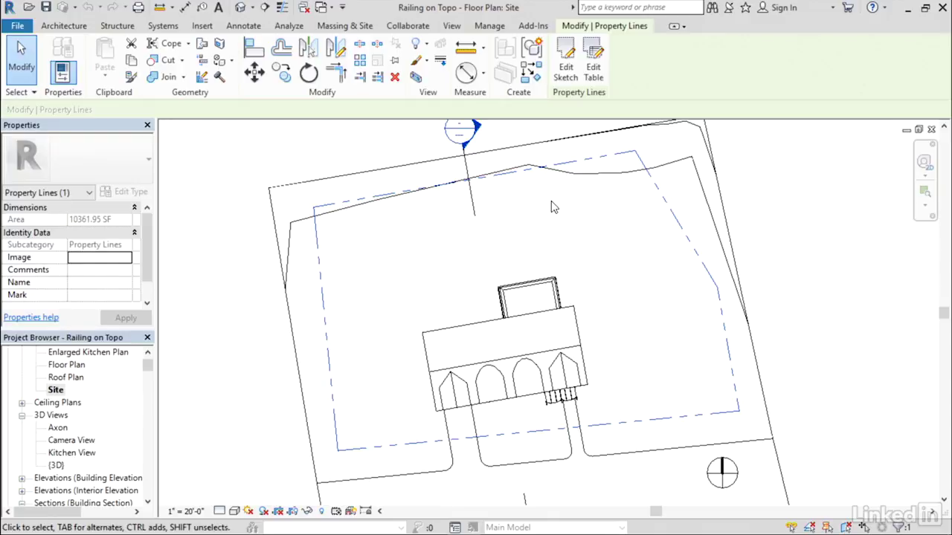
{"action": "left_click", "coordinate": [563, 84]}
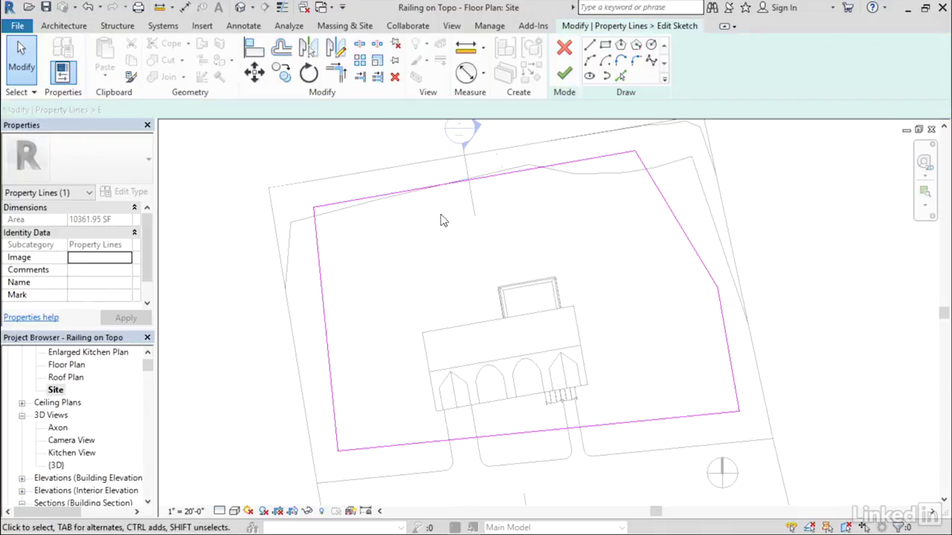
{"action": "key", "text": "Tab"}
{"action": "key", "text": "Tab"}
{"action": "left_click", "coordinate": [322, 279]}
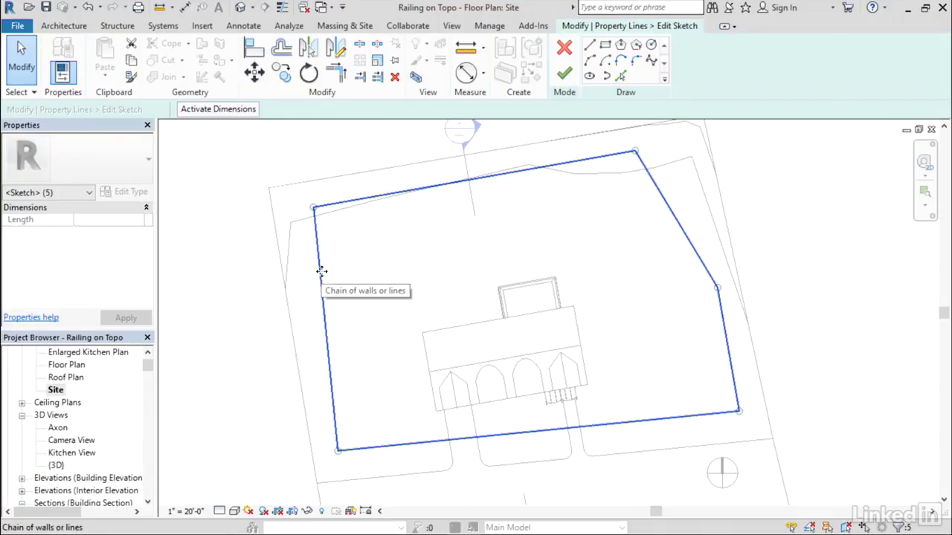
{"action": "left_click", "coordinate": [395, 445], "text": "shift"}
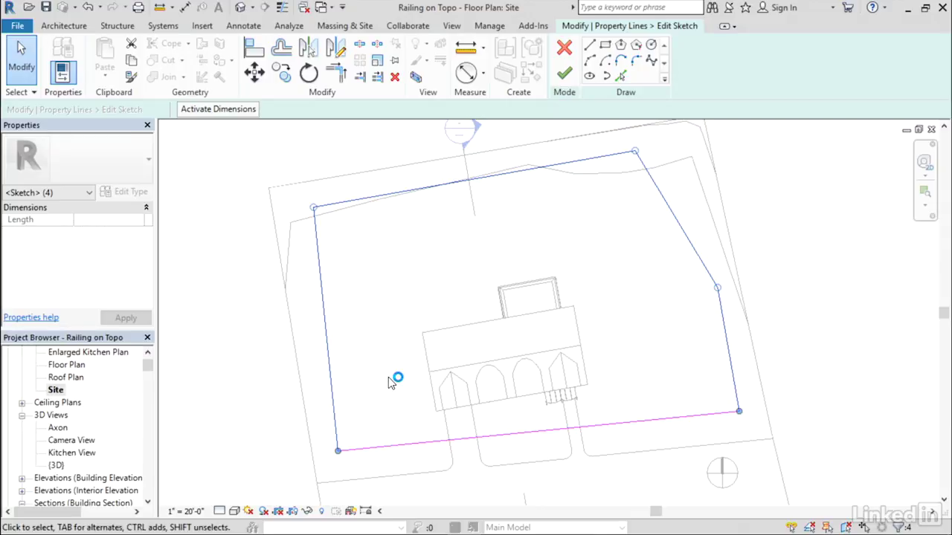
{"action": "left_click", "coordinate": [131, 63]}
{"action": "left_click", "coordinate": [565, 49]}
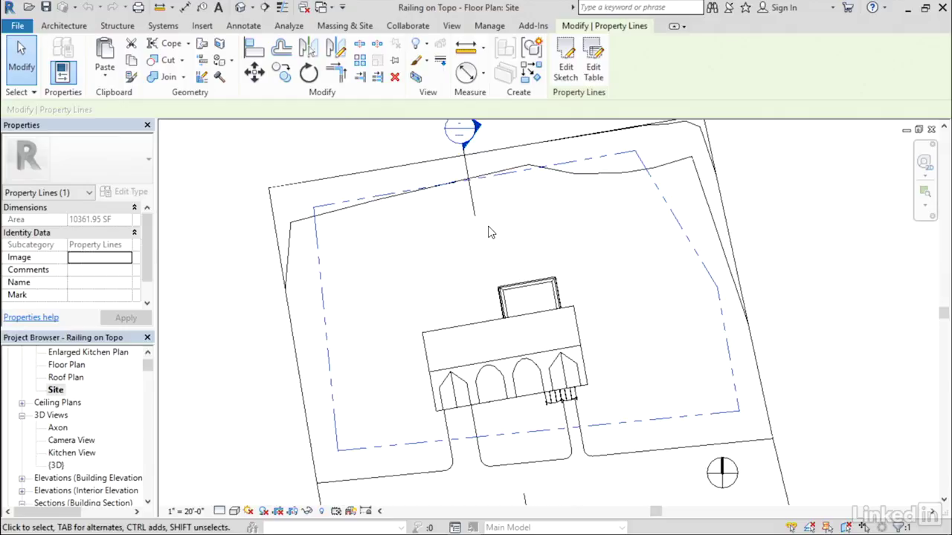
- Start a new railing path sketch and paste the copied lines aligned to this view
{"action": "left_click", "coordinate": [62, 27]}
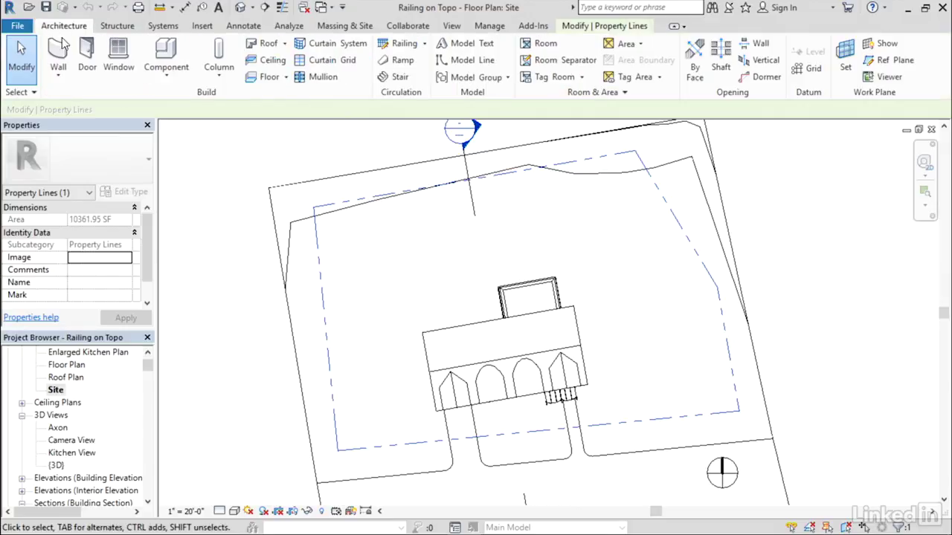
{"action": "left_click", "coordinate": [424, 44]}
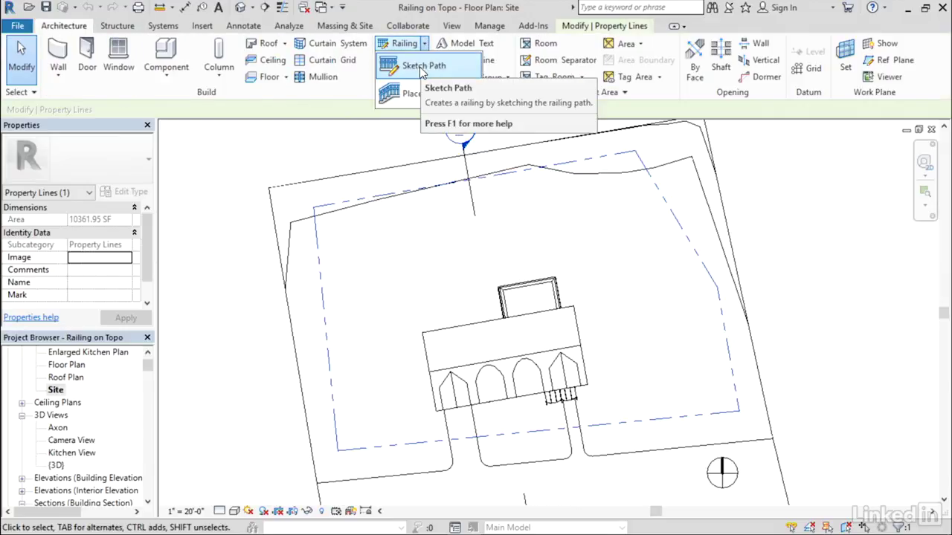
{"action": "left_click", "coordinate": [422, 67]}
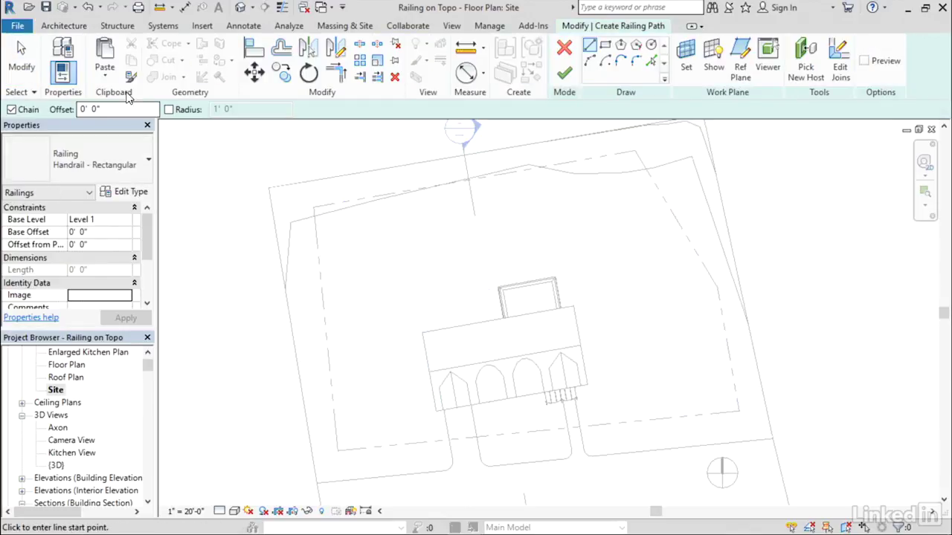
{"action": "left_click", "coordinate": [104, 72]}
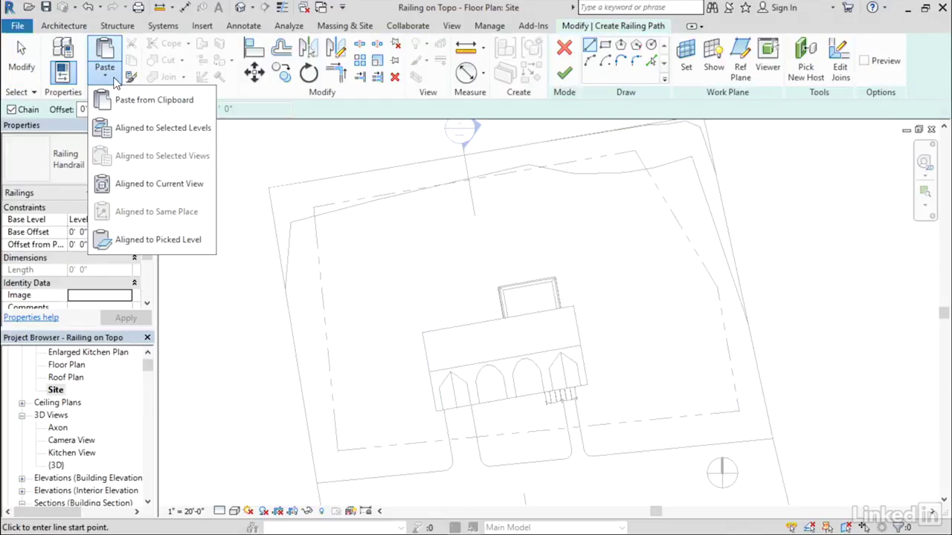
{"action": "left_click", "coordinate": [158, 187]}
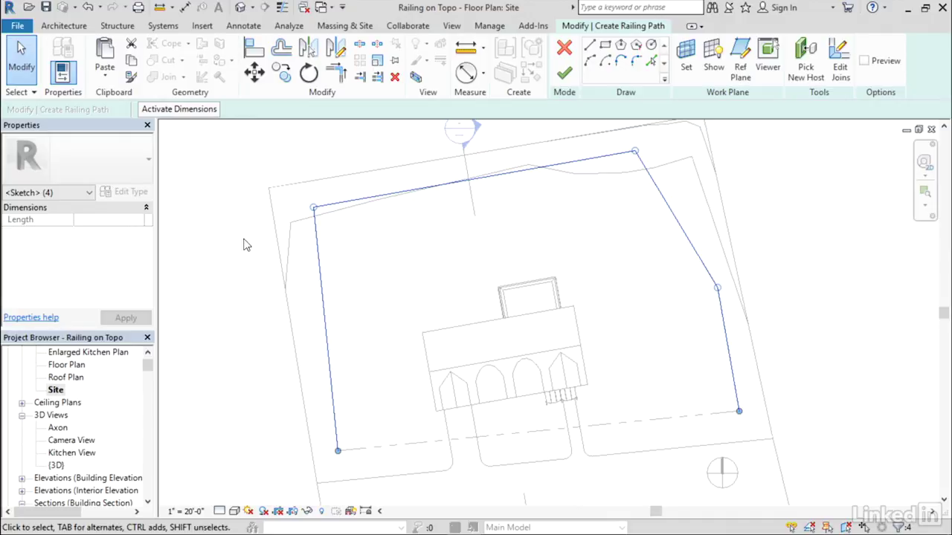
- Offset the pasted path chain 1'-0" inward, moving rather than copying the lines
{"action": "left_click", "coordinate": [283, 52]}
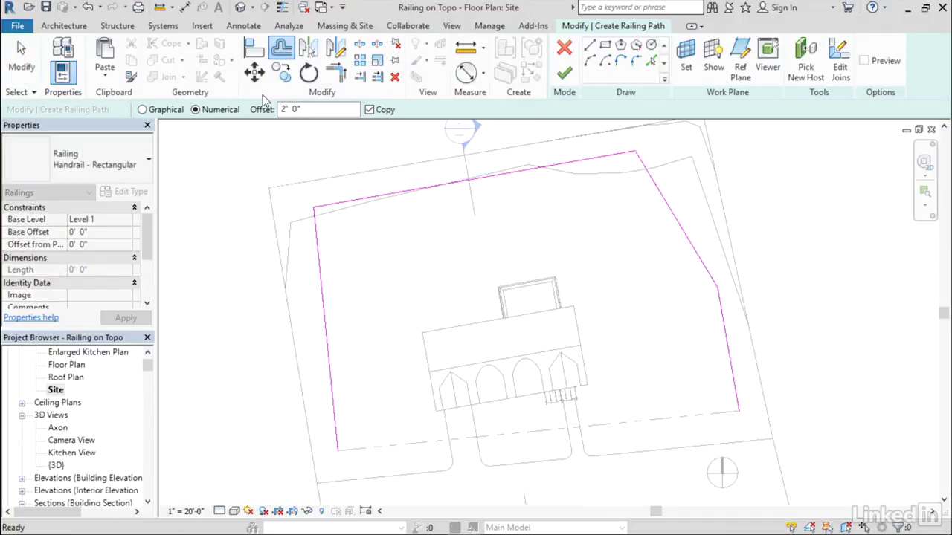
{"action": "type", "text": "1"}
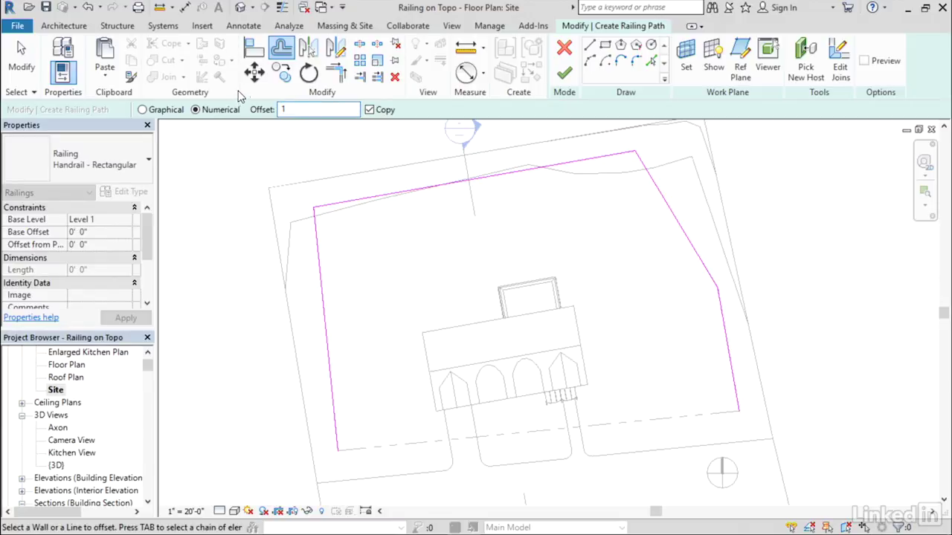
{"action": "key", "text": "Return"}
{"action": "left_click", "coordinate": [369, 111]}
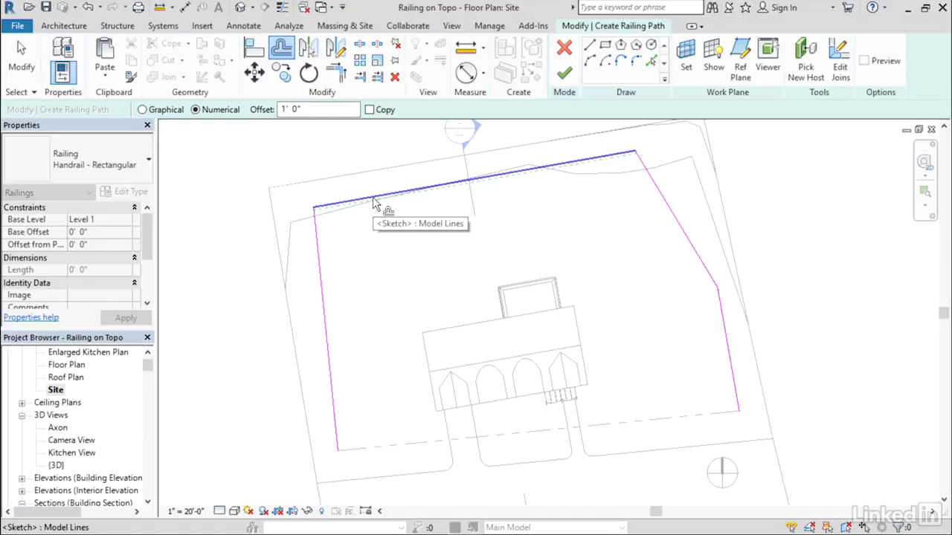
{"action": "key", "text": "Tab"}
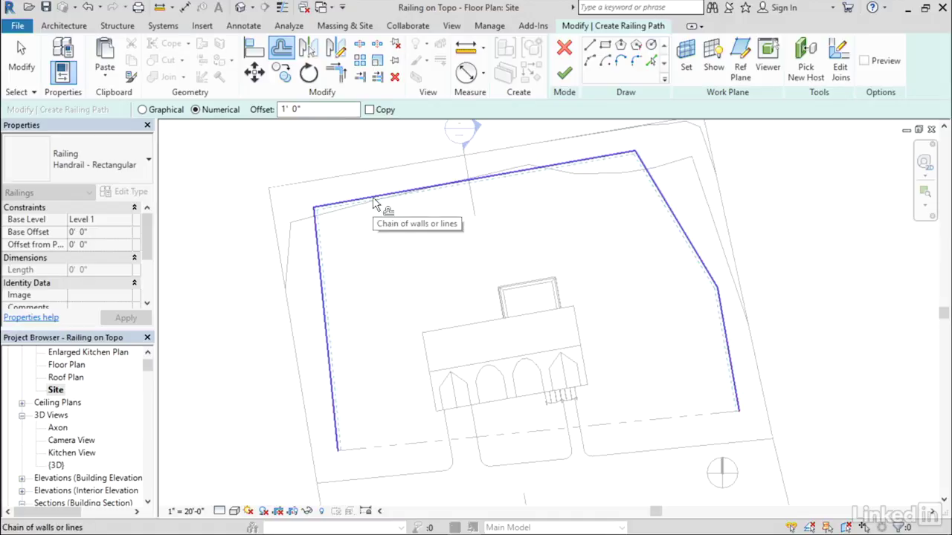
{"action": "left_click", "coordinate": [376, 205]}
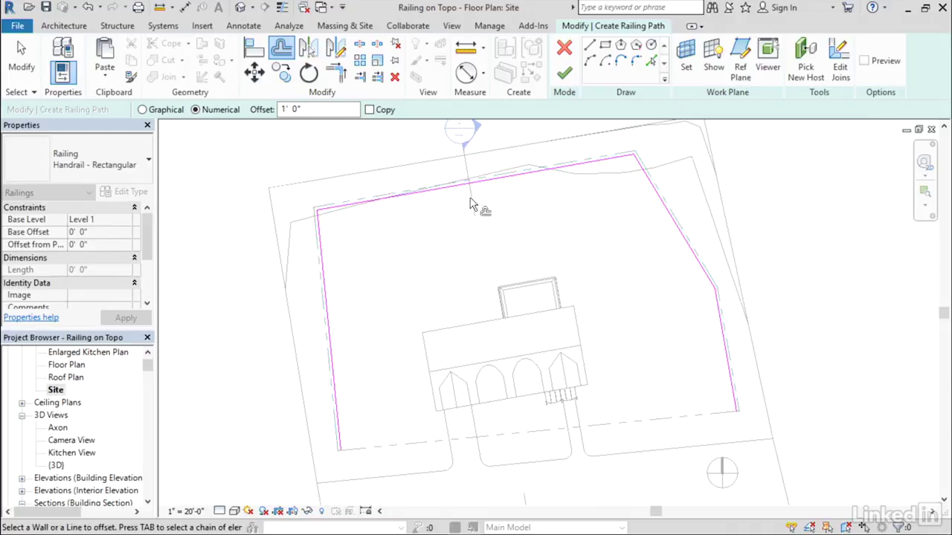
- Draw path lines from the house's left and right front corners out to the path sides
{"action": "left_click", "coordinate": [590, 47]}
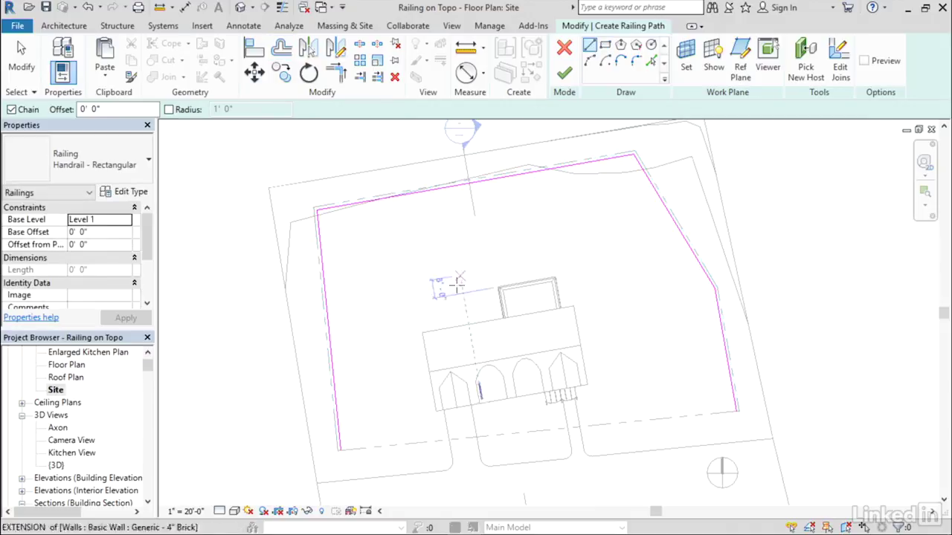
{"action": "left_click", "coordinate": [435, 407]}
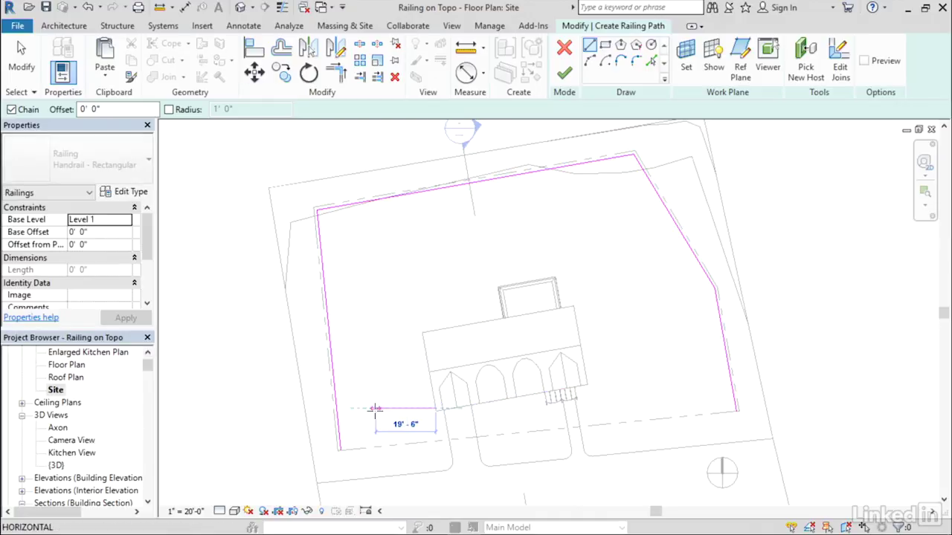
{"action": "left_click", "coordinate": [338, 424]}
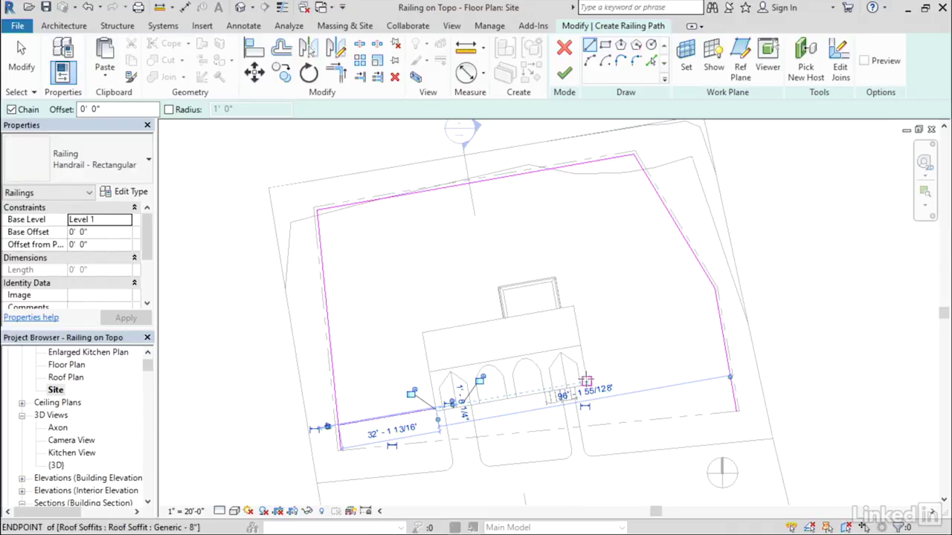
{"action": "left_click", "coordinate": [587, 382]}
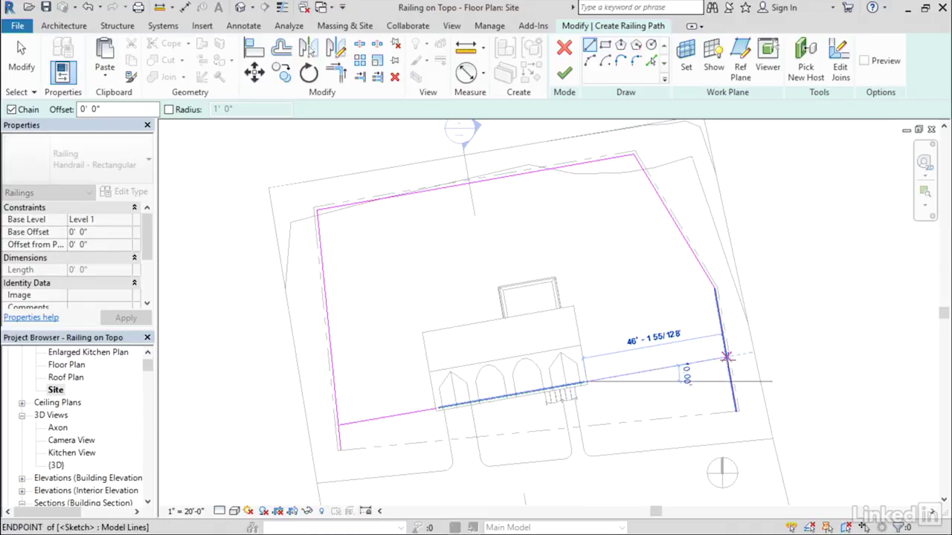
{"action": "left_click", "coordinate": [727, 359]}
- Trim the right-side lines into a clean corner and finish the railing sketch
{"action": "left_click", "coordinate": [337, 75]}
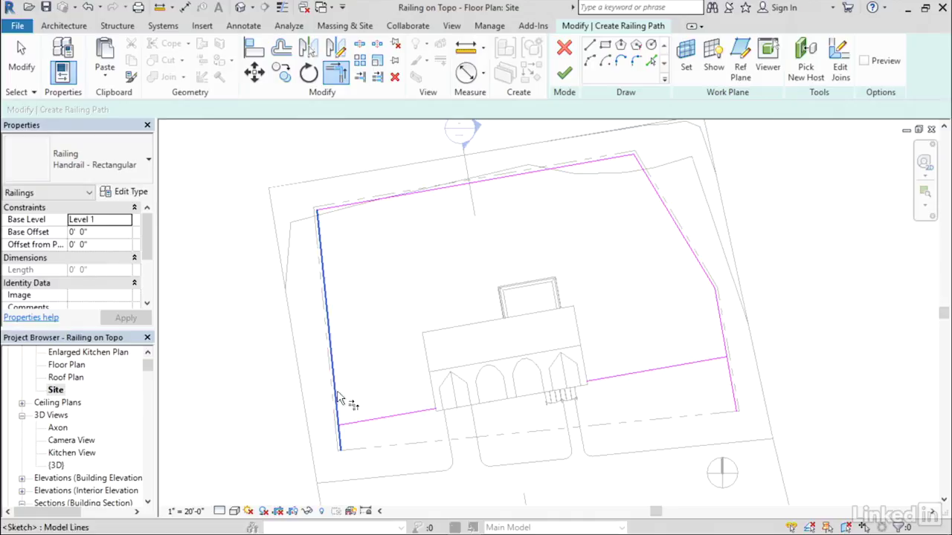
{"action": "left_click", "coordinate": [726, 336]}
{"action": "left_click", "coordinate": [713, 363]}
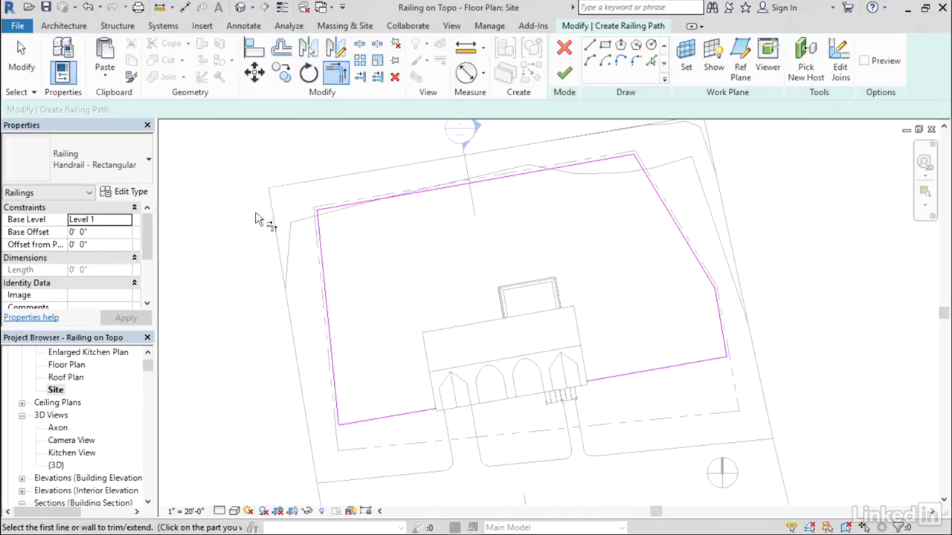
{"action": "left_click", "coordinate": [21, 60]}
{"action": "left_click", "coordinate": [564, 73]}
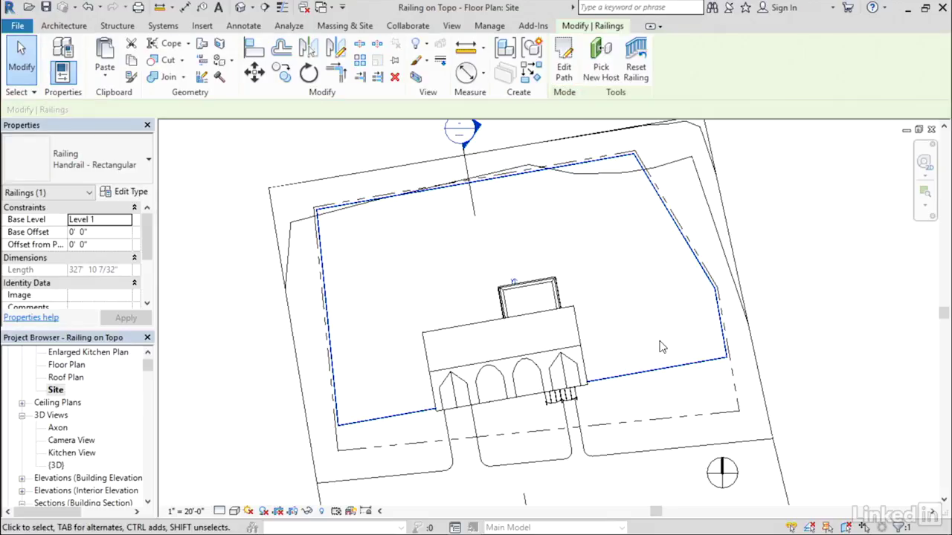
- In the {3D} view, switch the railing type from Handrail - Rectangular to Fence
{"action": "double_click", "coordinate": [57, 466]}
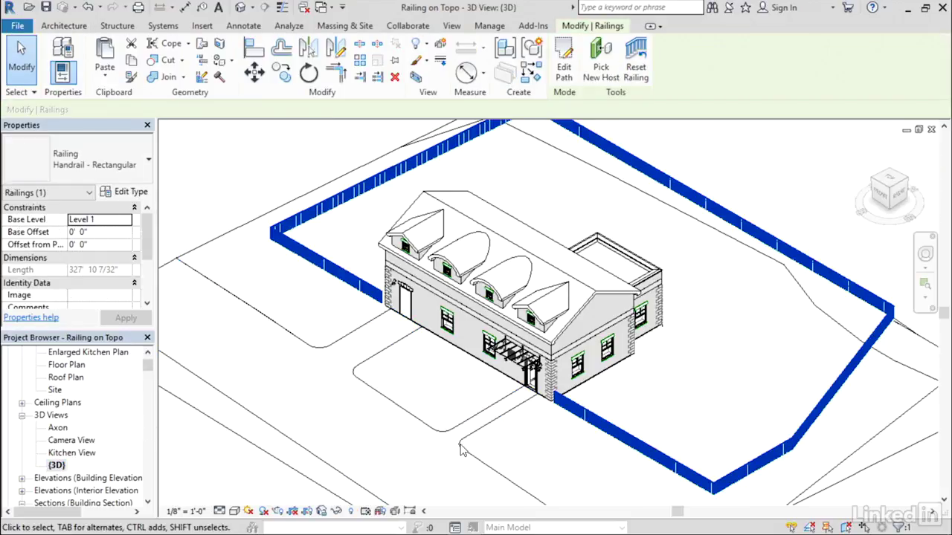
{"action": "scroll", "coordinate": [607, 433], "scroll_direction": "up", "scroll_amount": 4}
{"action": "scroll", "coordinate": [561, 424], "scroll_direction": "up", "scroll_amount": 4}
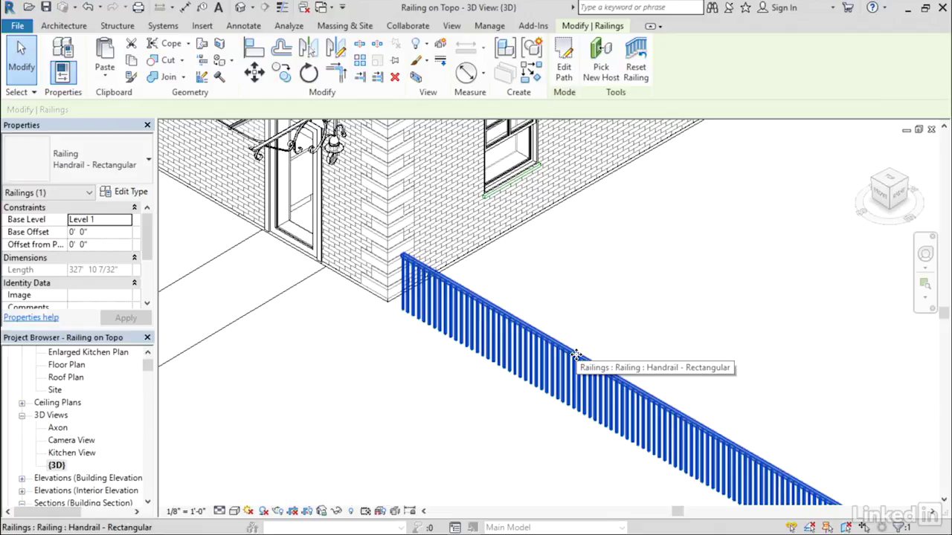
{"action": "scroll", "coordinate": [577, 356], "scroll_direction": "down", "scroll_amount": 8}
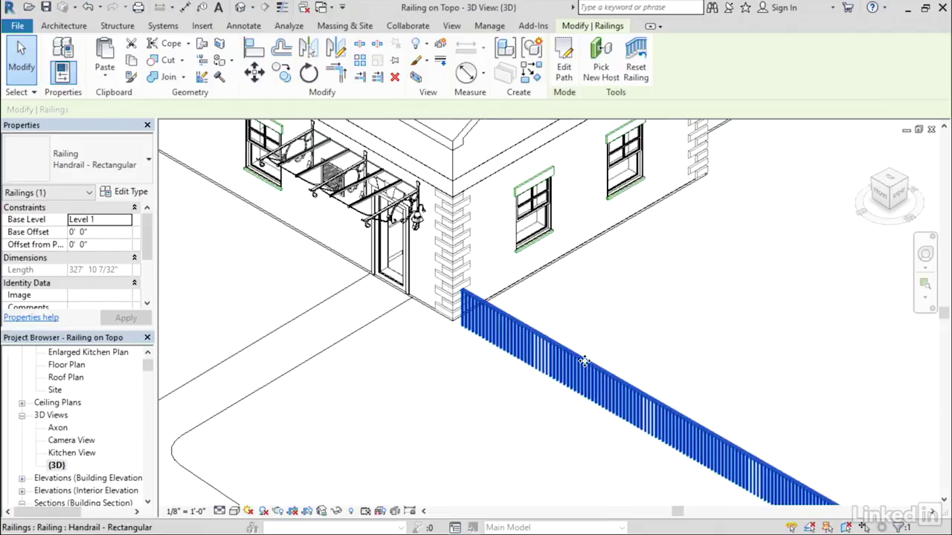
{"action": "middle_click_drag", "start_coordinate": [630, 321], "coordinate": [565, 408]}
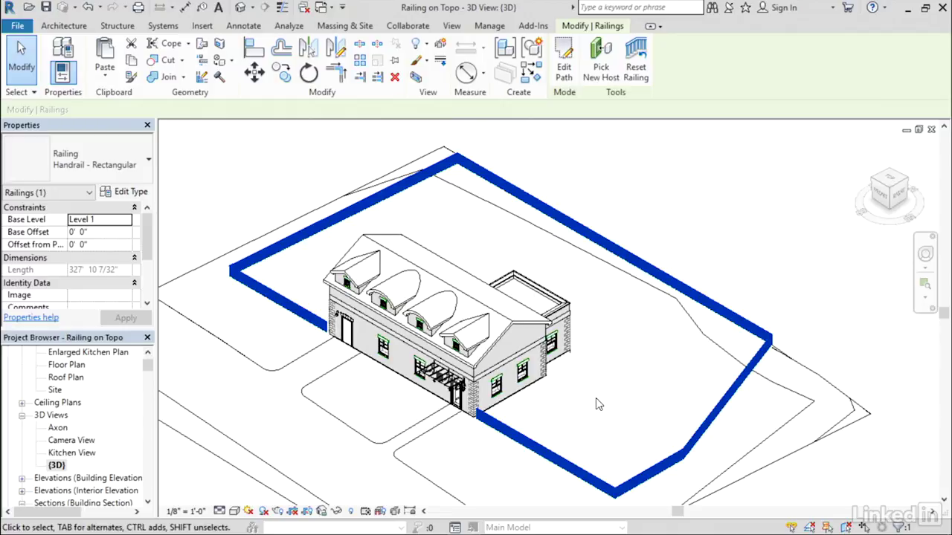
{"action": "left_click", "coordinate": [106, 178]}
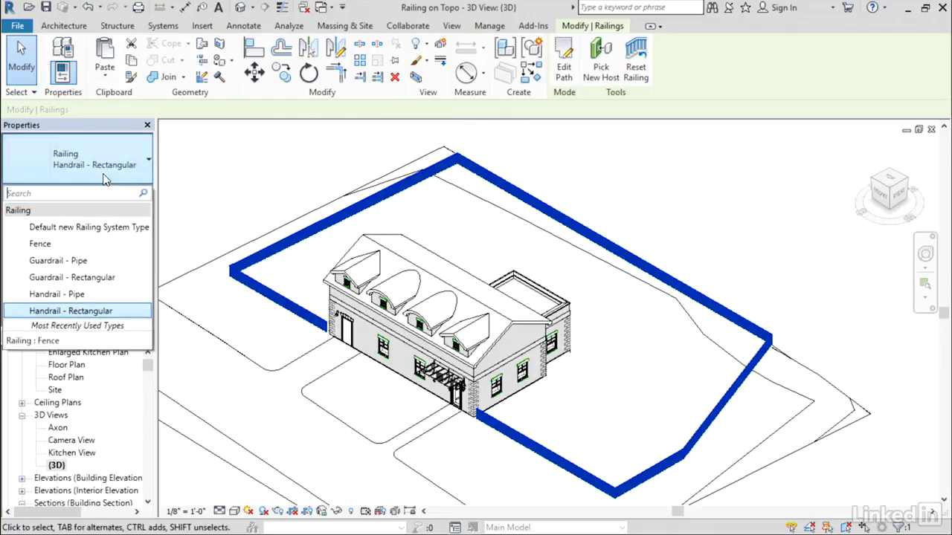
{"action": "left_click", "coordinate": [49, 252]}
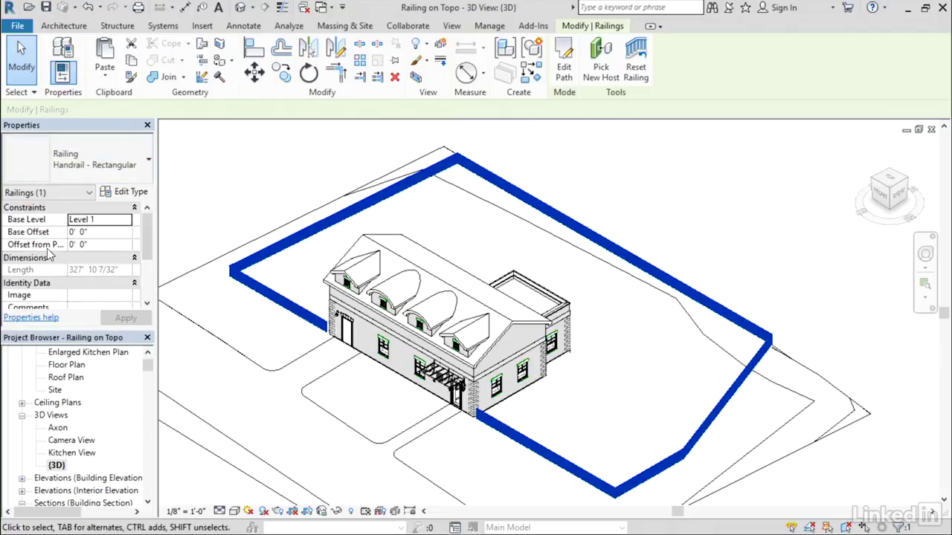
{"action": "scroll", "coordinate": [501, 434], "scroll_direction": "up", "scroll_amount": 4}
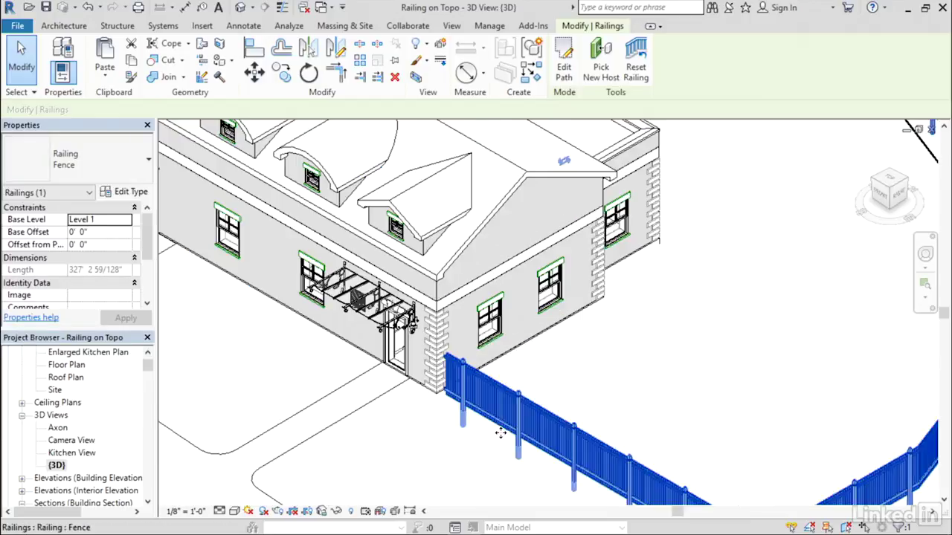
{"action": "scroll", "coordinate": [501, 434], "scroll_direction": "up", "scroll_amount": 5}
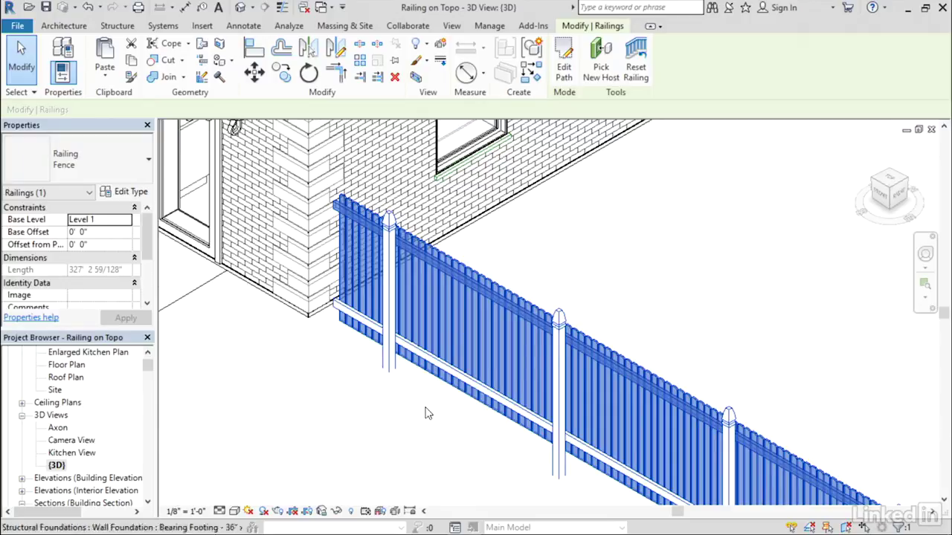
{"action": "left_click_drag", "start_coordinate": [414, 419], "coordinate": [484, 396]}
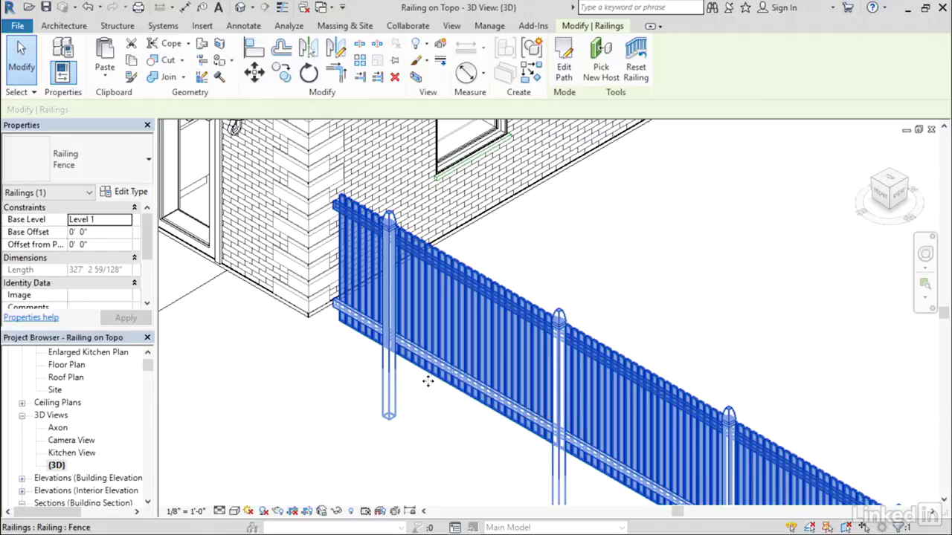
- In the Site plan, flip the railing direction so the posts switch sides
{"action": "double_click", "coordinate": [55, 389]}
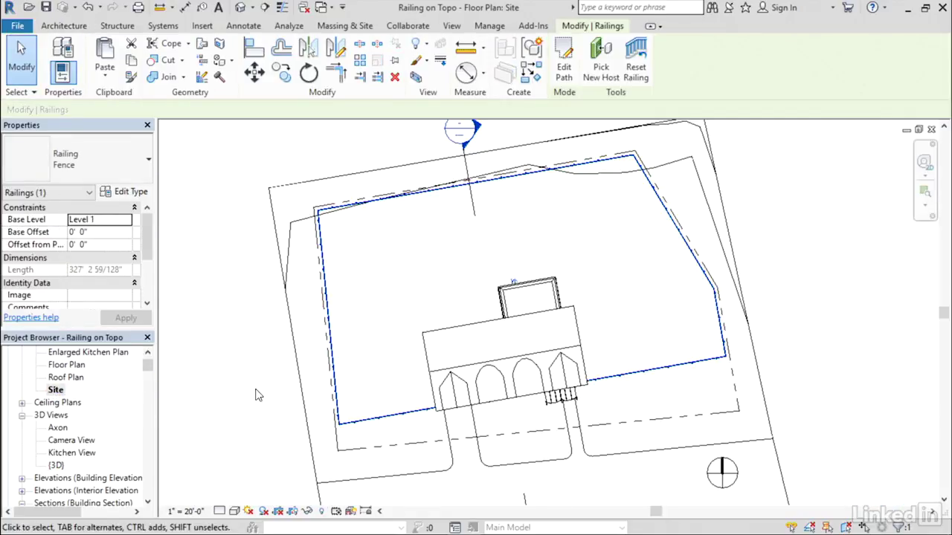
{"action": "scroll", "coordinate": [625, 379], "scroll_direction": "up", "scroll_amount": 4}
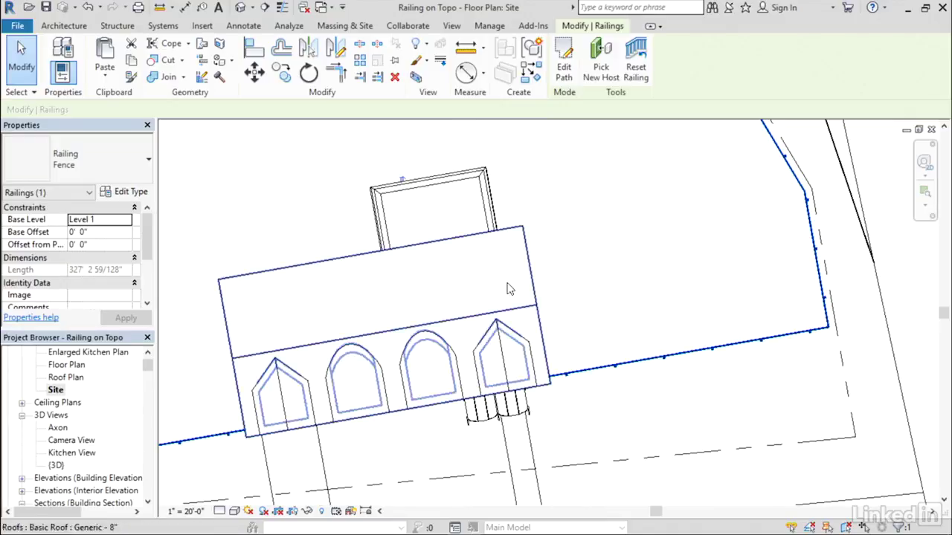
{"action": "left_click", "coordinate": [401, 183]}
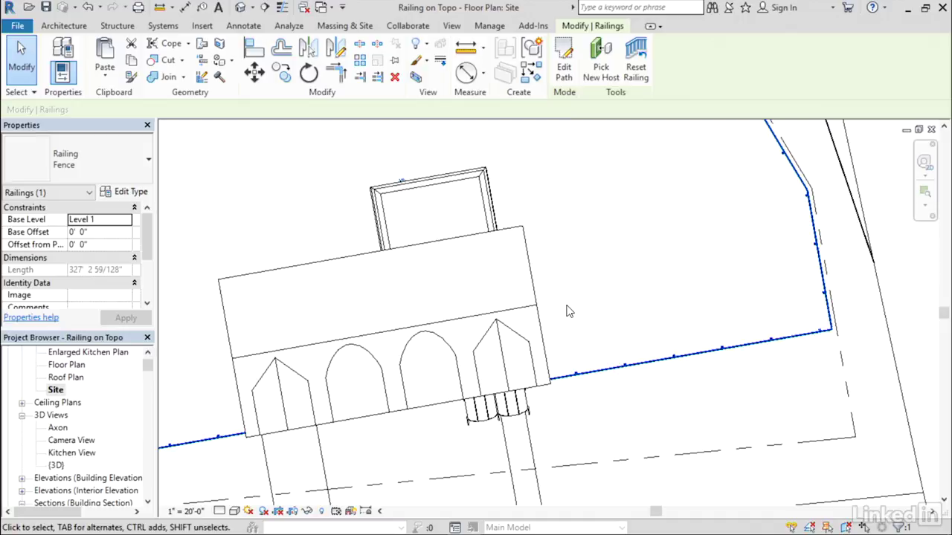
{"action": "scroll", "coordinate": [631, 368], "scroll_direction": "up", "scroll_amount": 3}
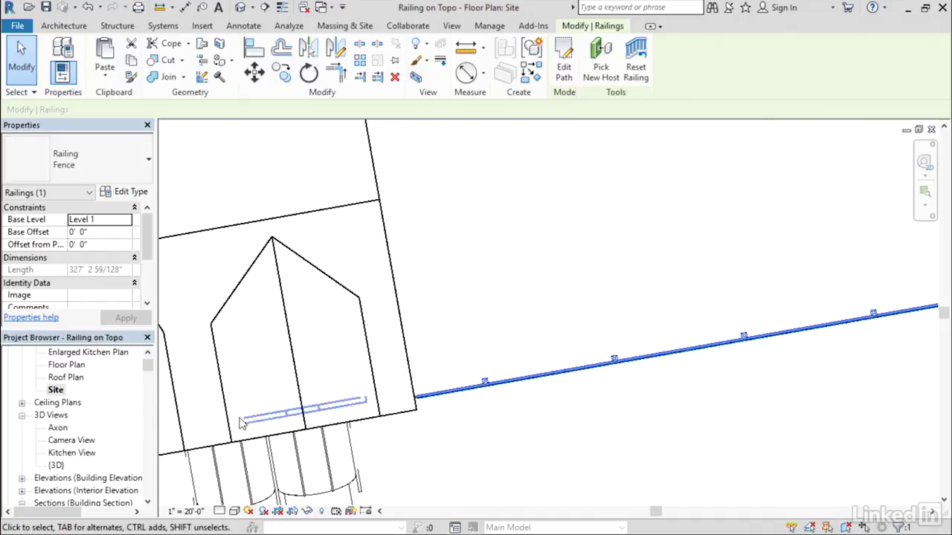
- Orbit the {3D} view to see the whole fence around the house
{"action": "double_click", "coordinate": [56, 465]}
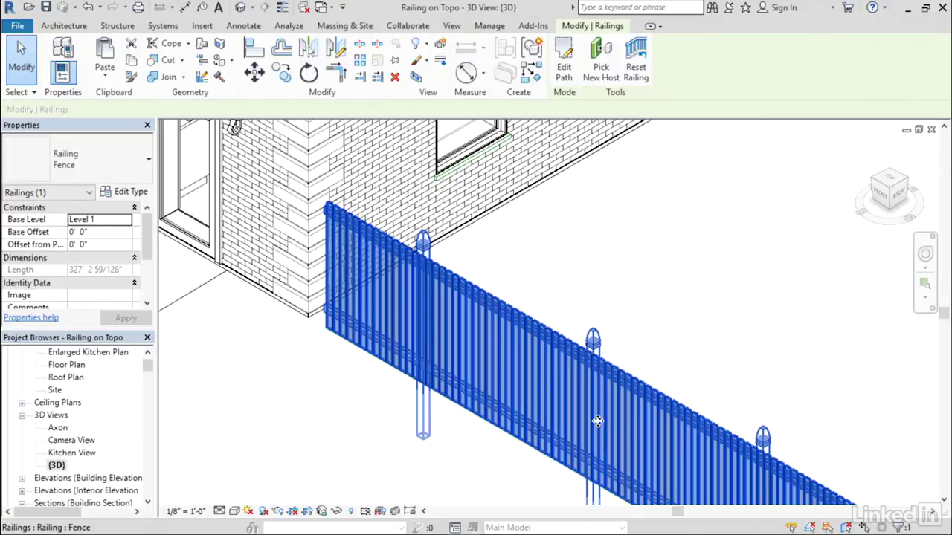
{"action": "scroll", "coordinate": [759, 346], "scroll_direction": "down", "scroll_amount": 3}
{"action": "middle_click_drag", "start_coordinate": [650, 375], "coordinate": [763, 439], "text": "shift"}
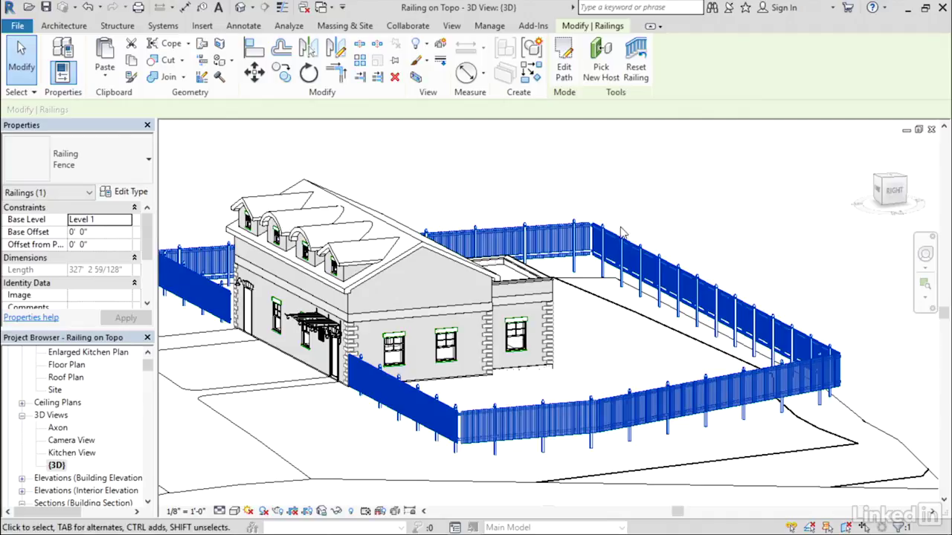
- Use Pick New Host to rehost the fence on the topography surface
{"action": "left_click", "coordinate": [603, 78]}
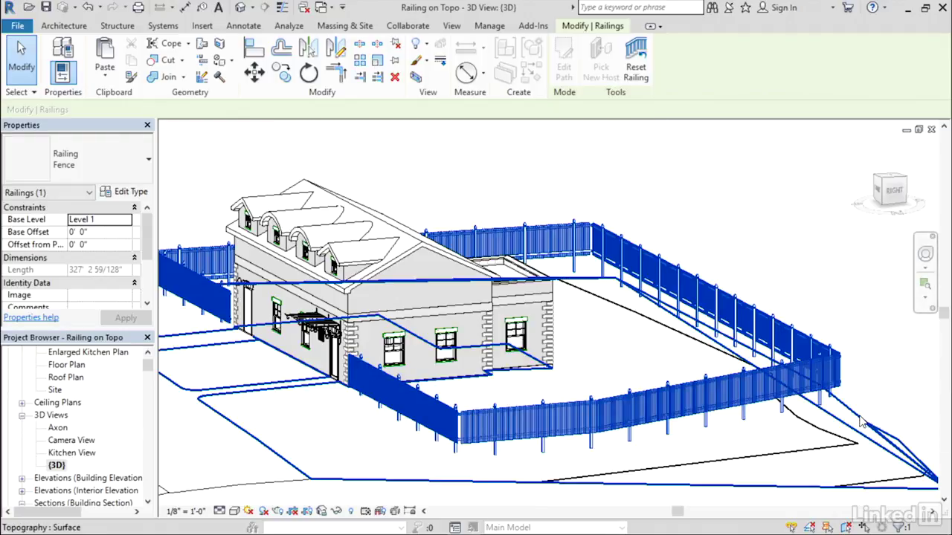
{"action": "left_click", "coordinate": [889, 373]}
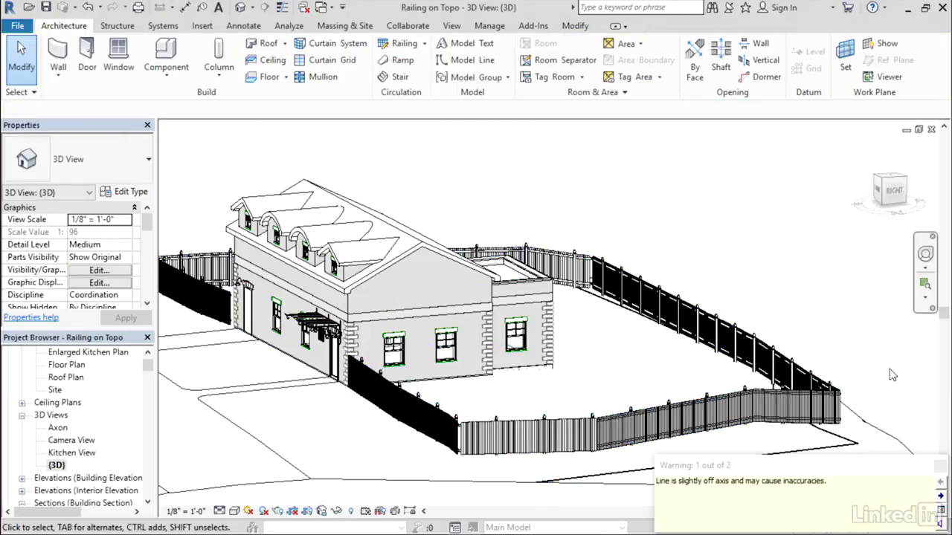